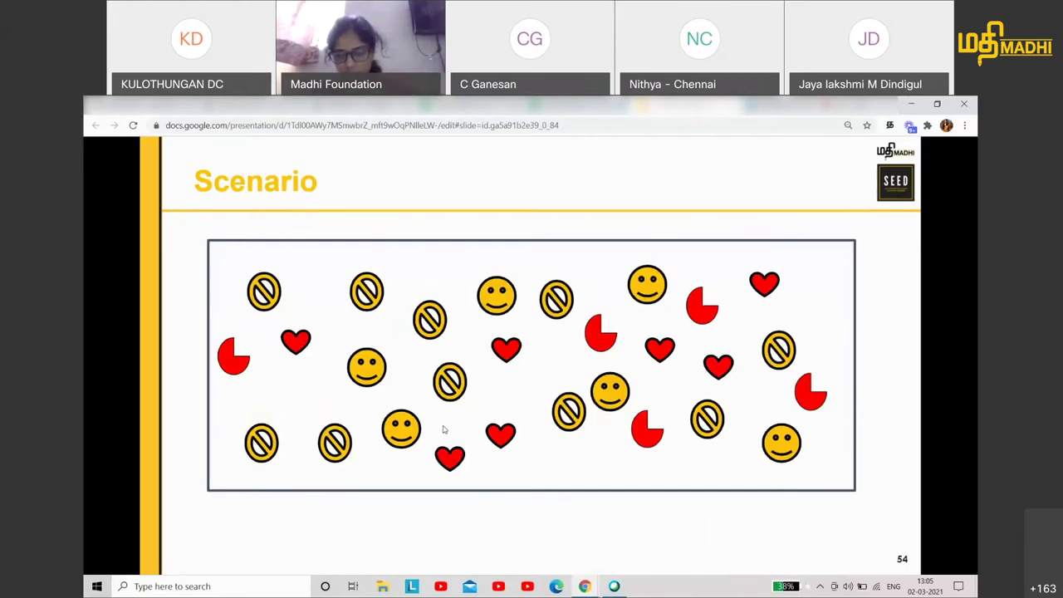
Step: Flip between the scattered-icons and count-table slides, then advance to the computers-donated table
{"action": "key", "text": "Right"}
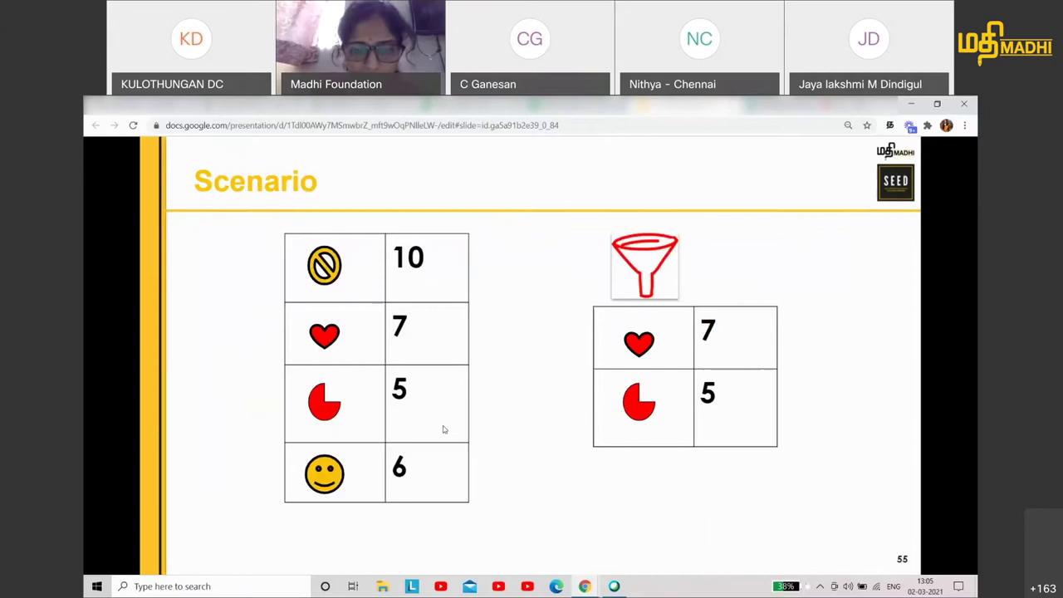
{"action": "key", "text": "Left"}
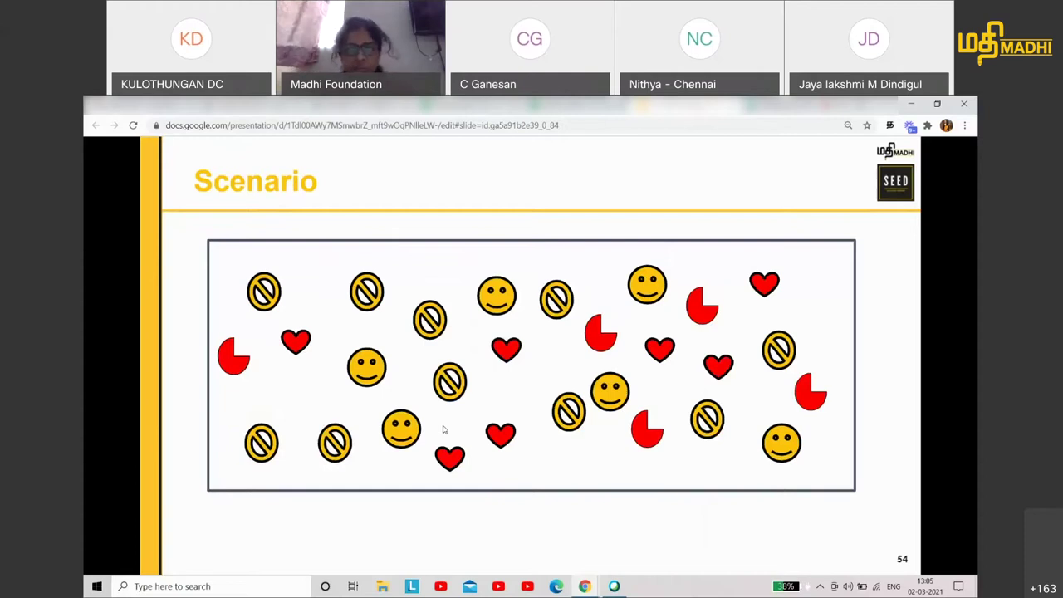
{"action": "left_click", "coordinate": [443, 430]}
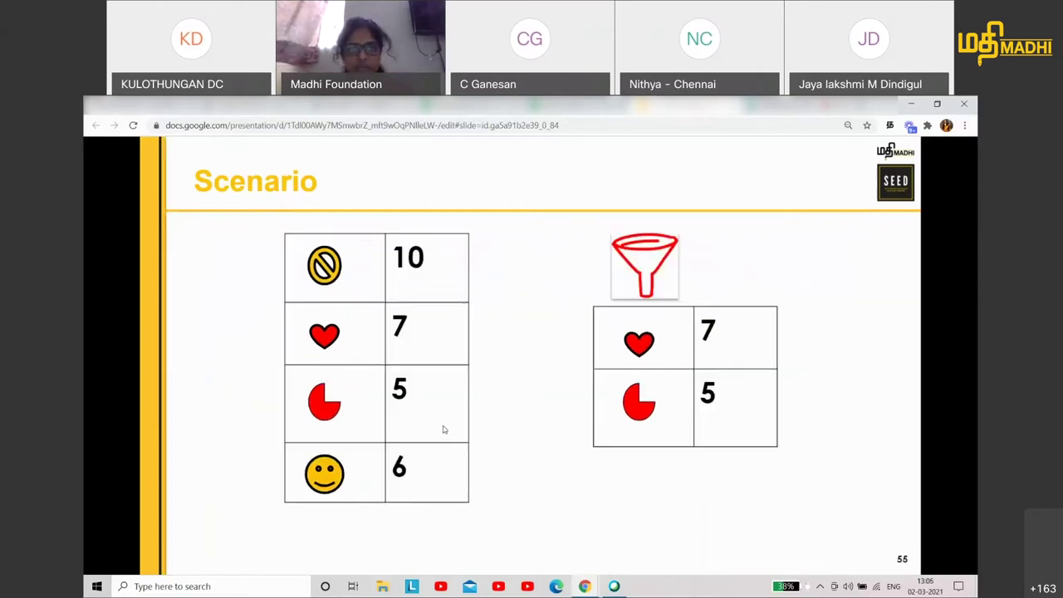
{"action": "key", "text": "Left"}
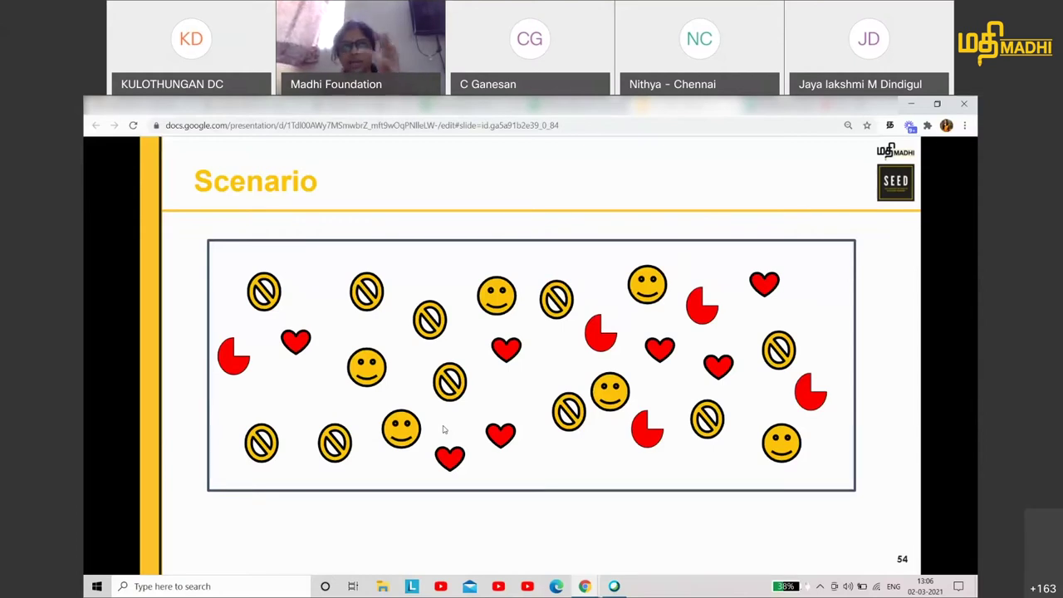
{"action": "key", "text": "Right"}
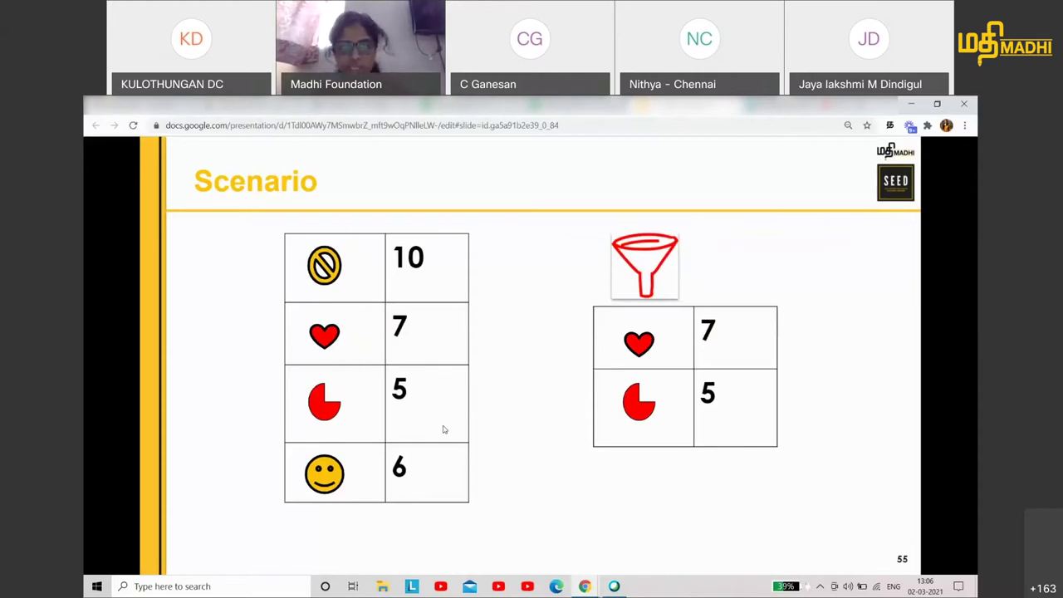
{"action": "key", "text": "Right"}
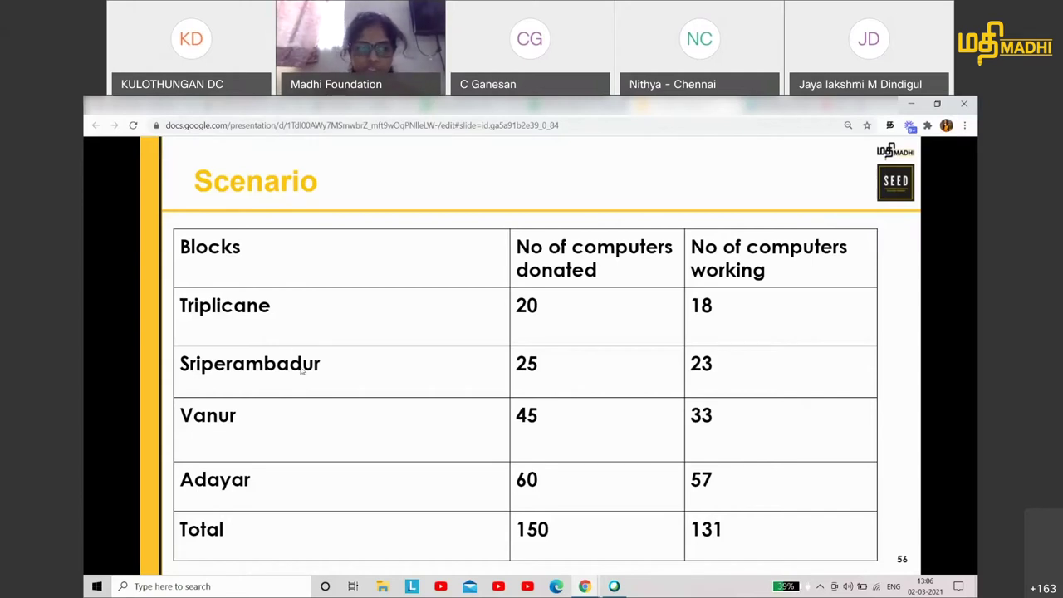
Step: Pass the Chennai-filtered table (totals 80 and 75) and settle on slide 58, 'Practice time!'
{"action": "mouse_move", "coordinate": [268, 502]}
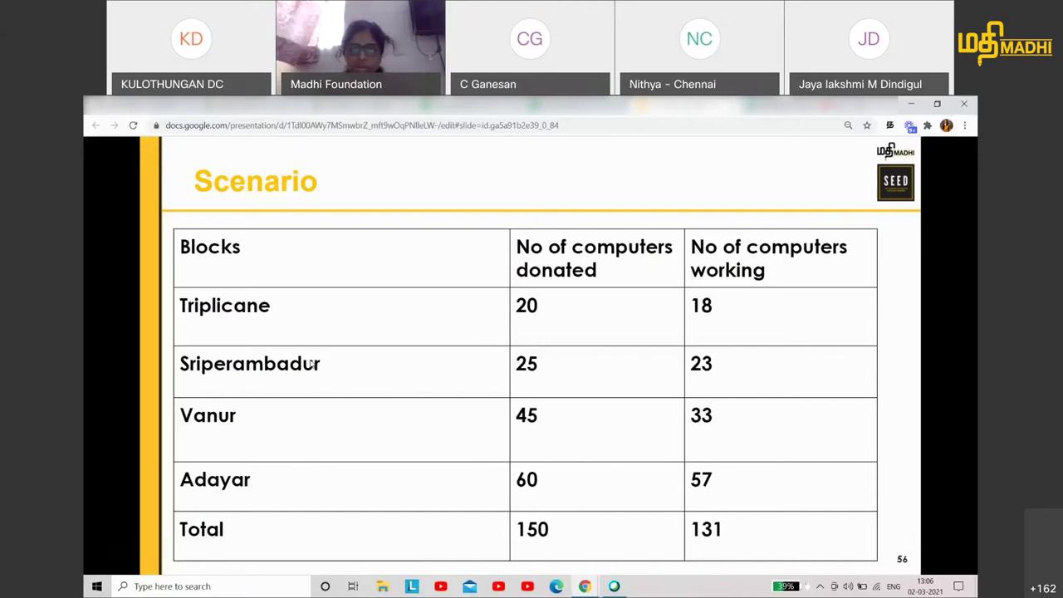
{"action": "left_click", "coordinate": [311, 363]}
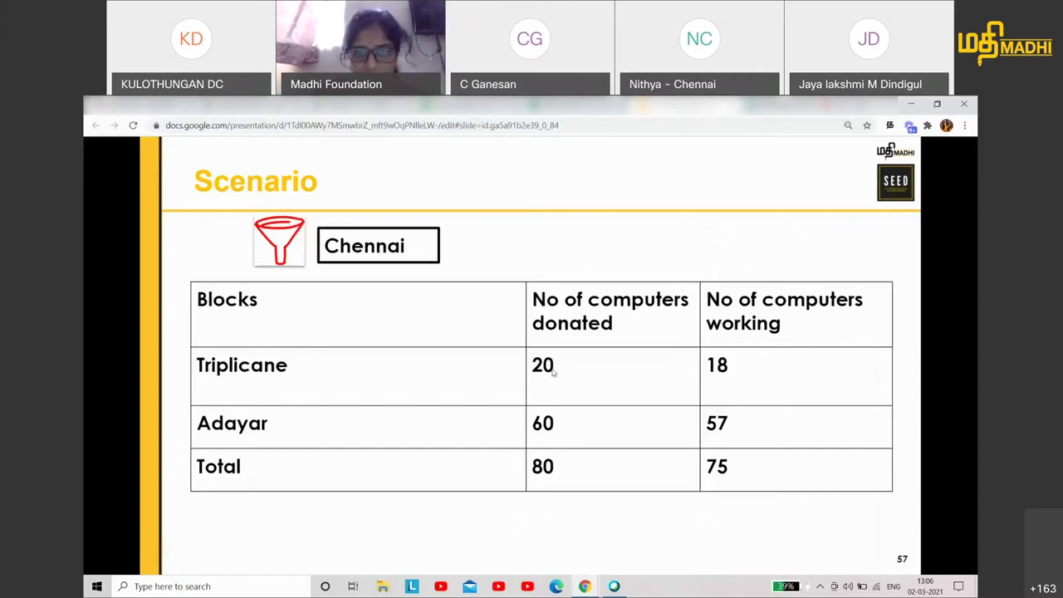
{"action": "left_click", "coordinate": [539, 453]}
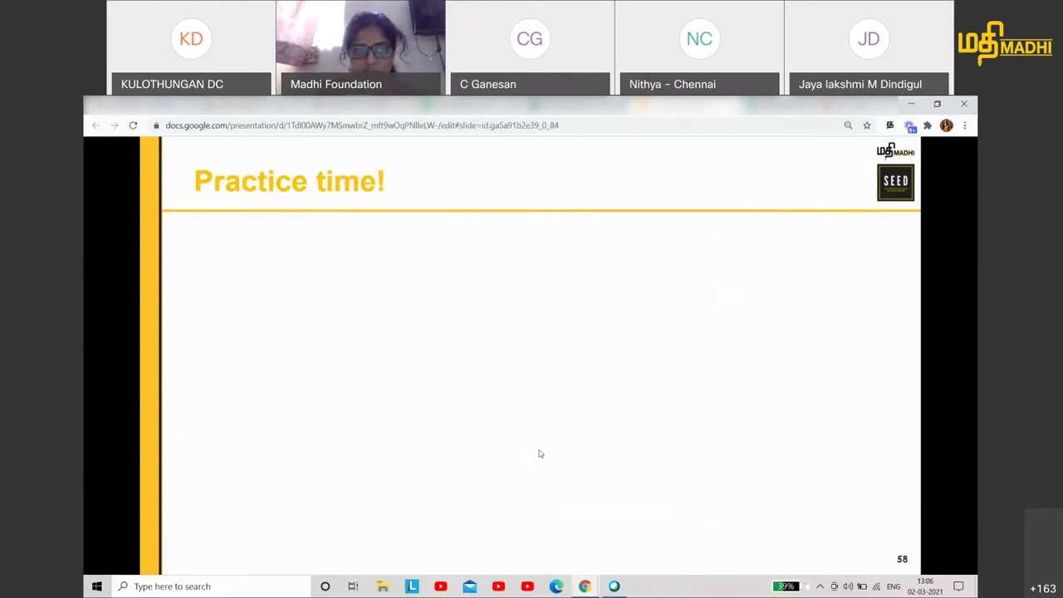
{"action": "left_click", "coordinate": [441, 333]}
{"action": "key", "text": "Left"}
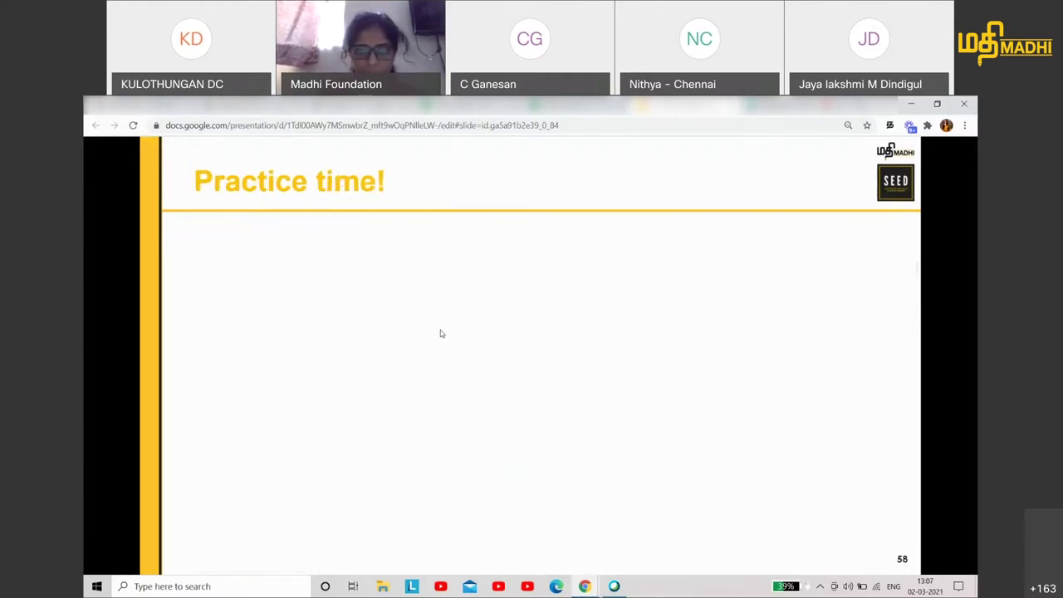
Step: Switch to the SEED session 10 spreadsheet and narrow column A
{"action": "left_click", "coordinate": [503, 104]}
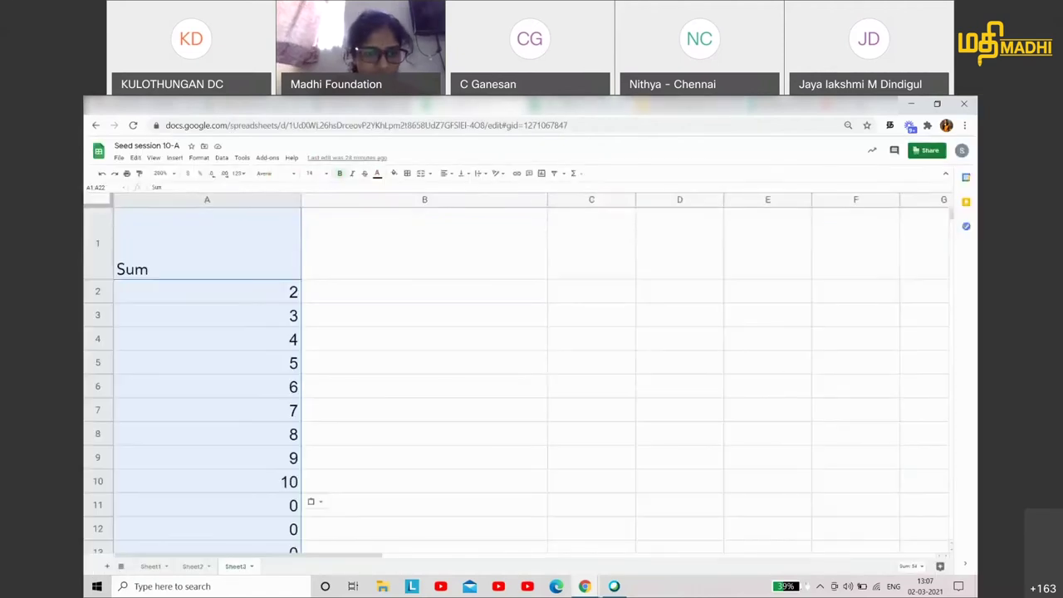
{"action": "key", "text": "ctrl+Tab"}
{"action": "key", "text": "ctrl+Tab"}
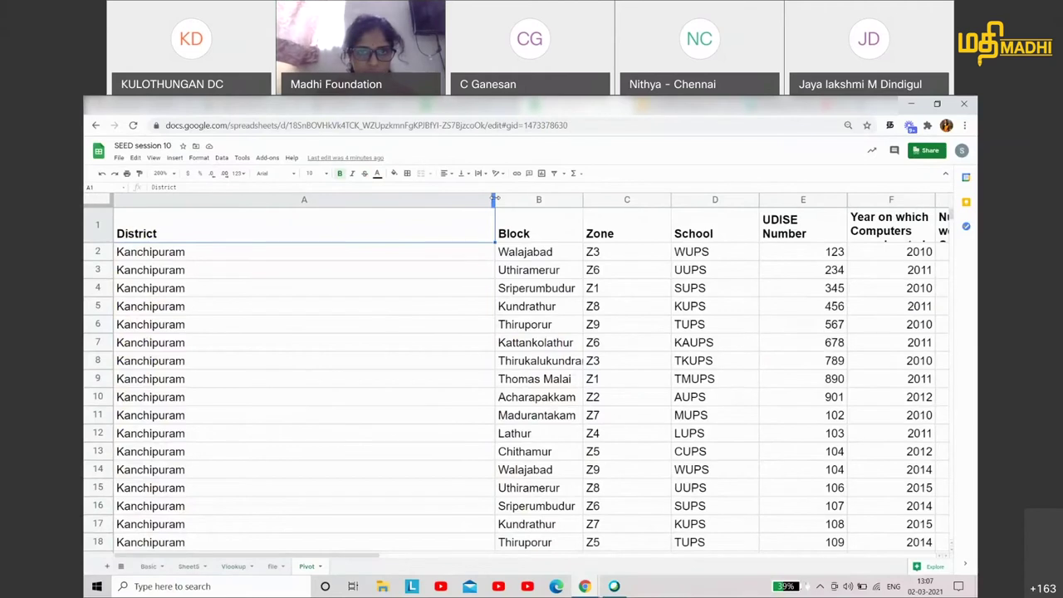
{"action": "left_click_drag", "start_coordinate": [494, 200], "coordinate": [314, 201]}
Step: Select all the sheet's data and start a pivot table from Data > Pivot table
{"action": "left_click", "coordinate": [96, 201]}
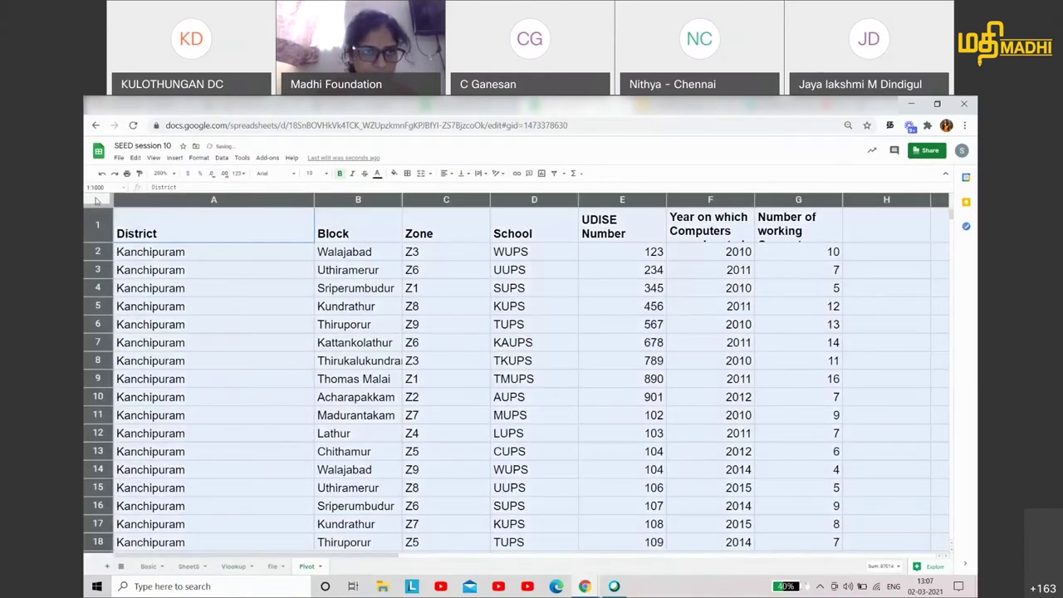
{"action": "left_click", "coordinate": [221, 158]}
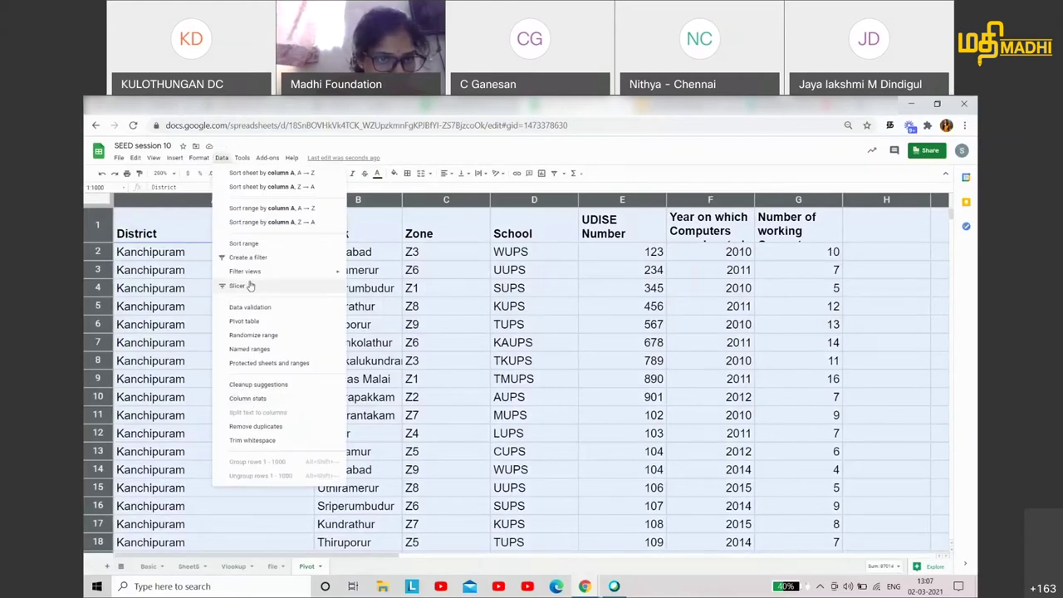
{"action": "left_click", "coordinate": [249, 321]}
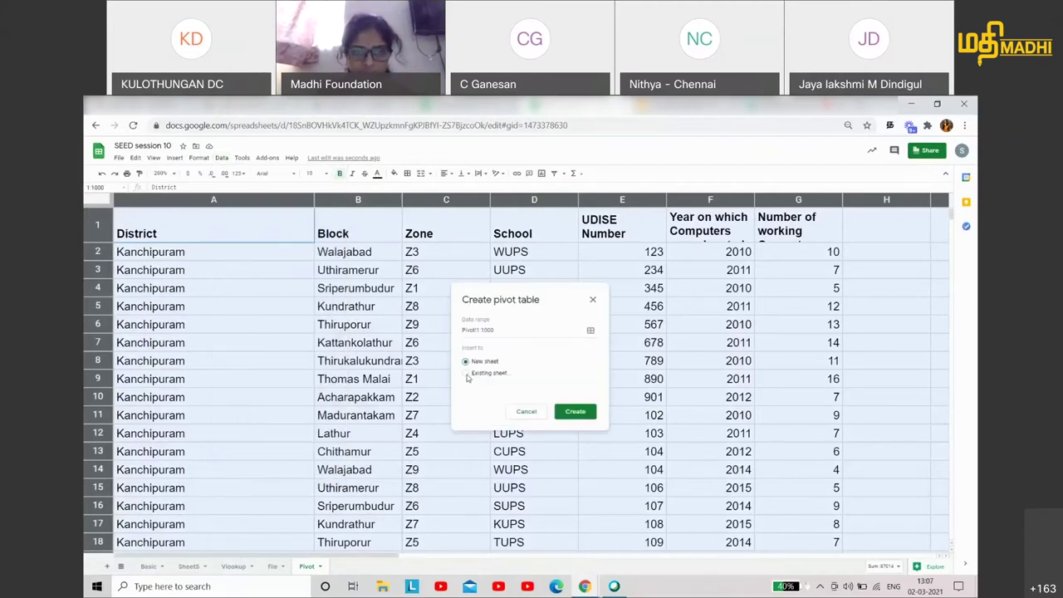
Step: Create Pivot Table 1 on a new sheet with Block under Rows and Zone under Columns
{"action": "left_click", "coordinate": [582, 411]}
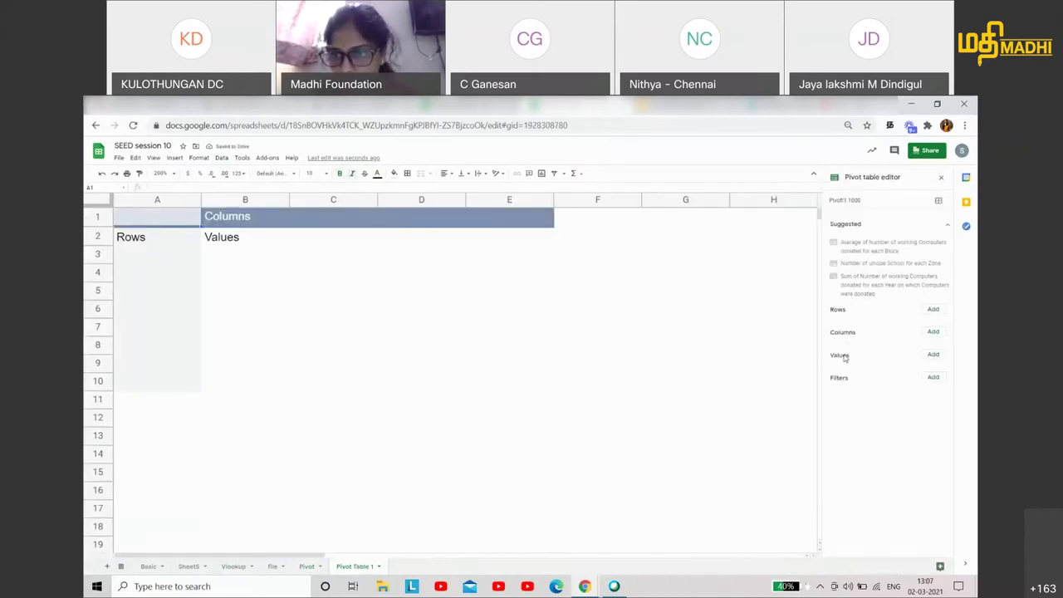
{"action": "left_click", "coordinate": [934, 309]}
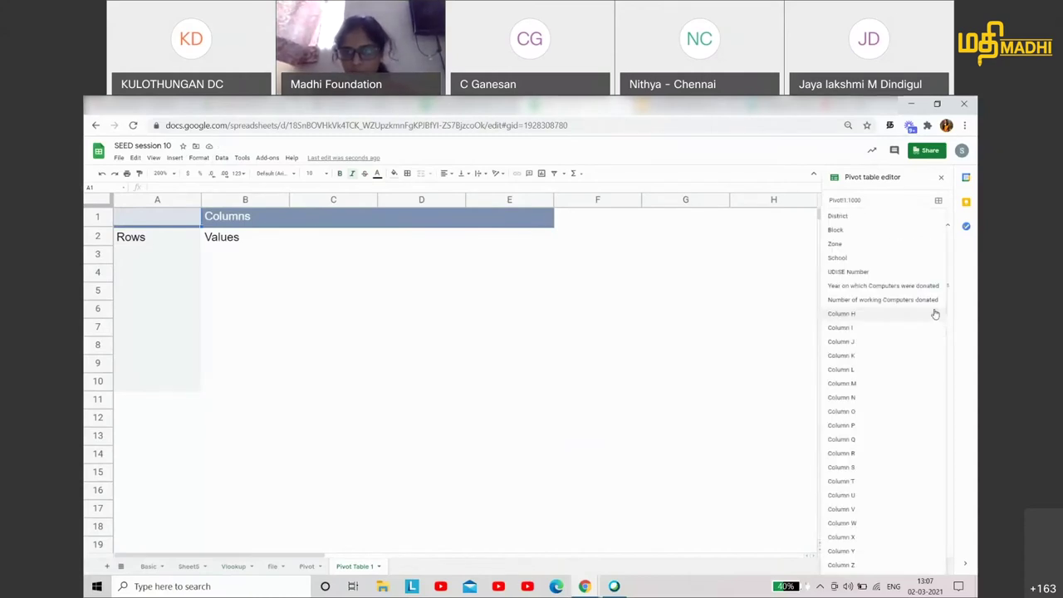
{"action": "left_click", "coordinate": [837, 229]}
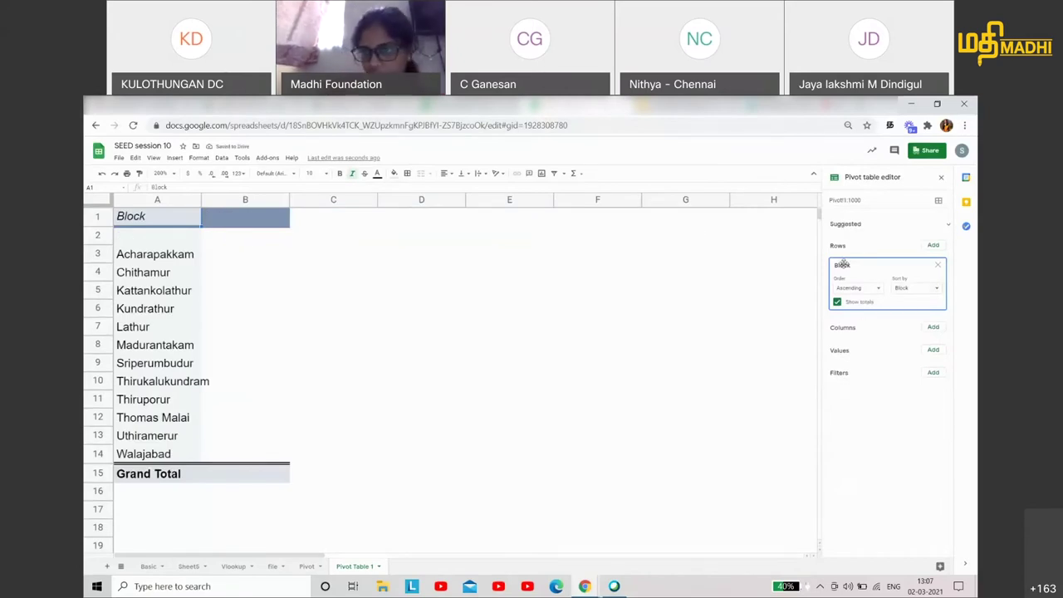
{"action": "left_click", "coordinate": [933, 327]}
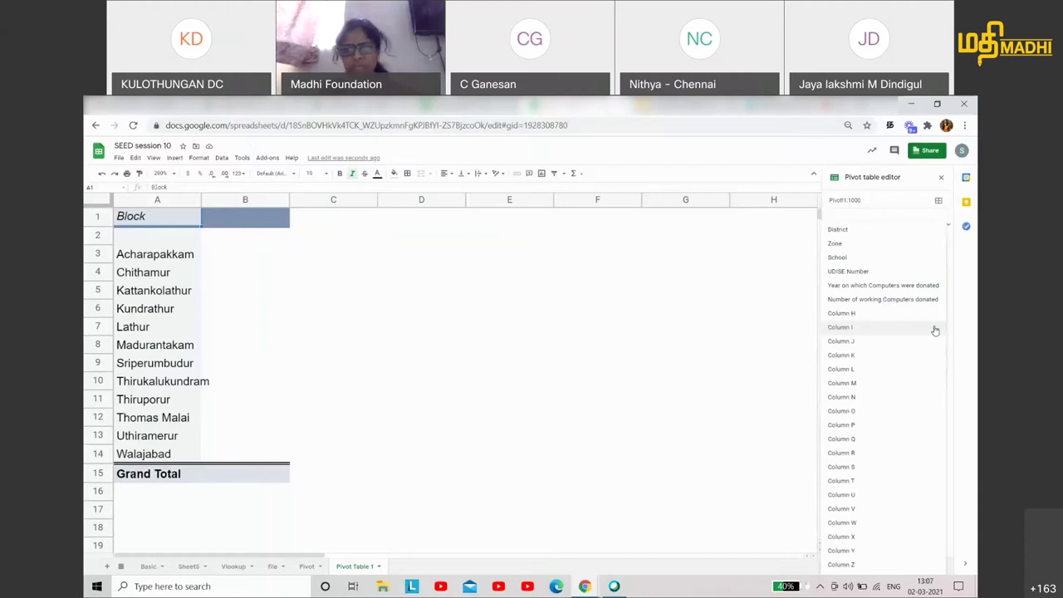
{"action": "left_click", "coordinate": [850, 245]}
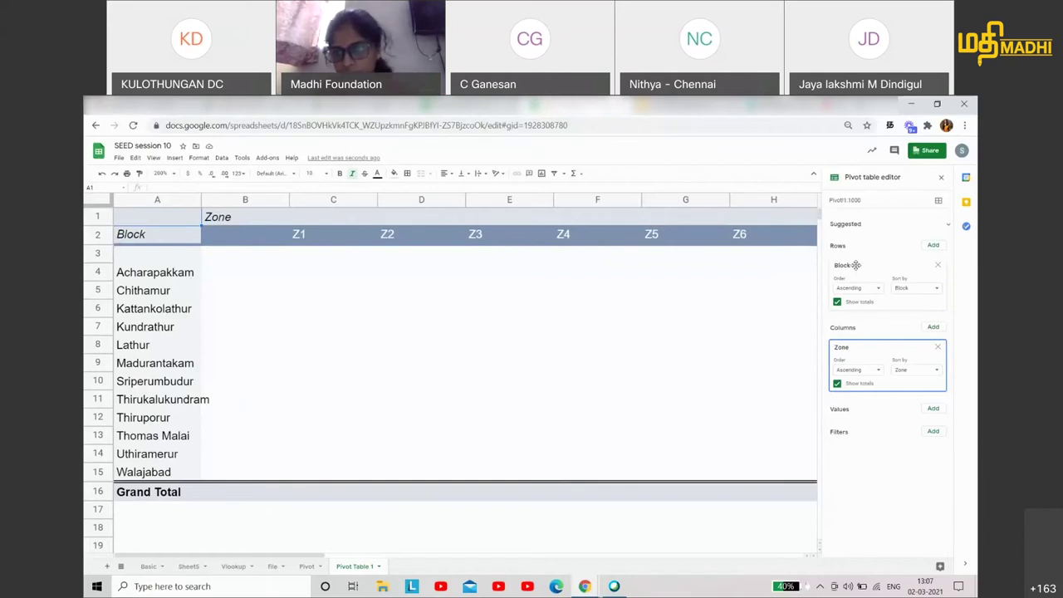
Step: Add Number of working Computers donated as a value, summarised by SUM
{"action": "left_click", "coordinate": [931, 411]}
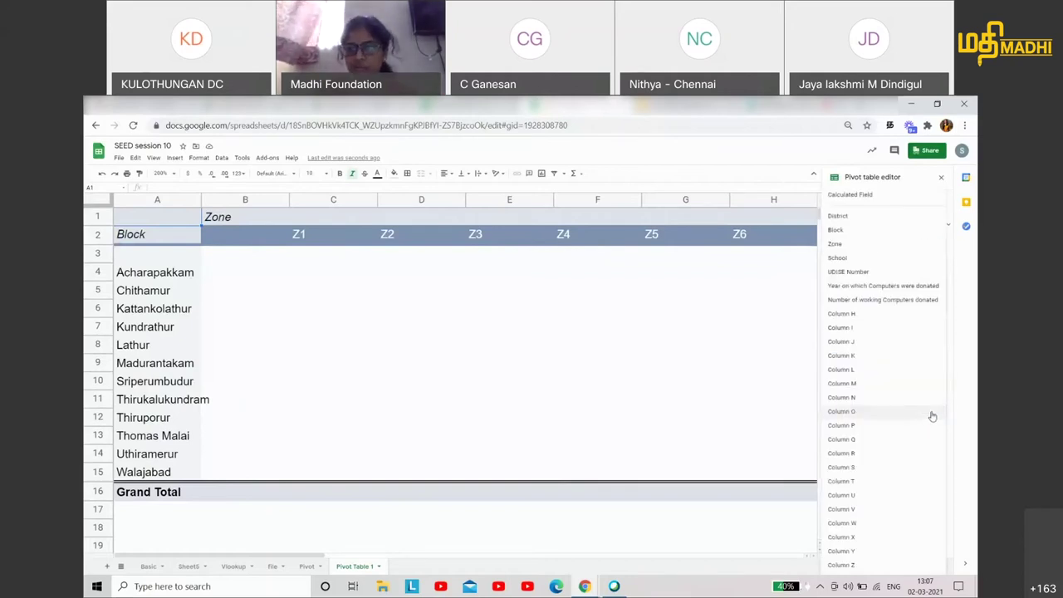
{"action": "left_click", "coordinate": [902, 303]}
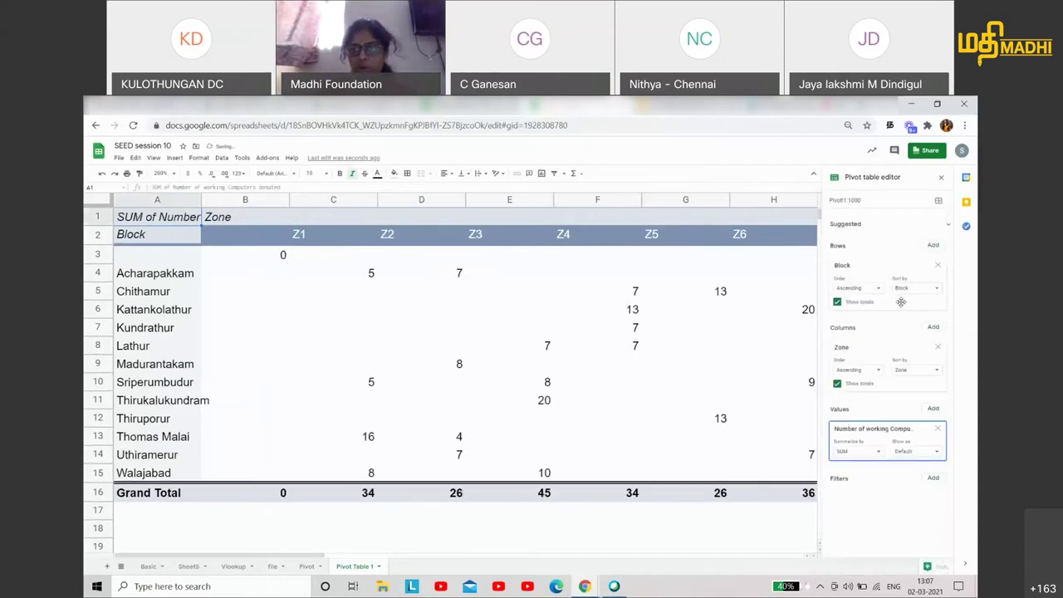
{"action": "left_click", "coordinate": [868, 455]}
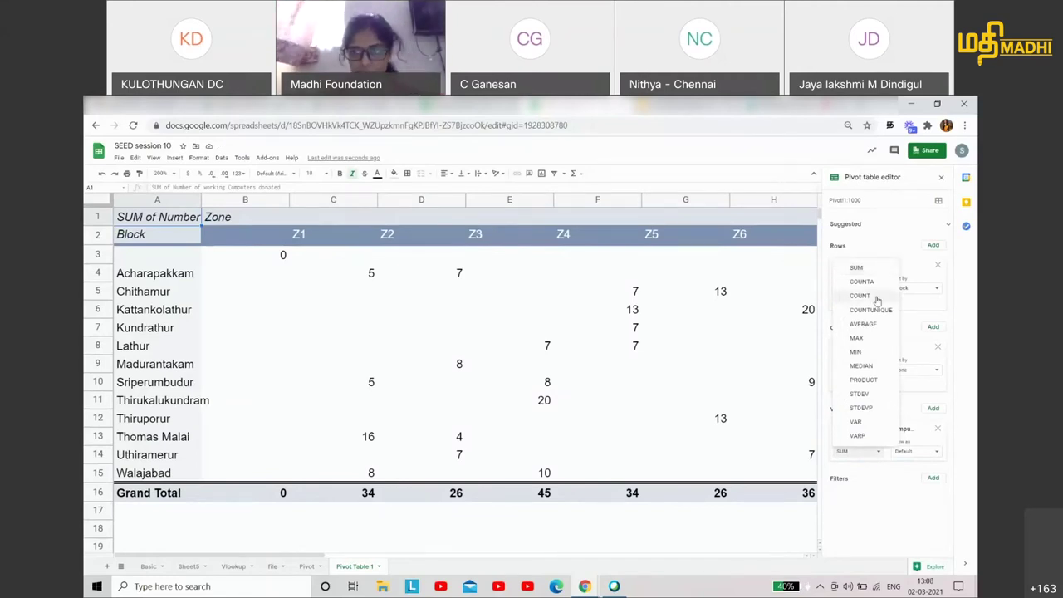
{"action": "left_click", "coordinate": [857, 268]}
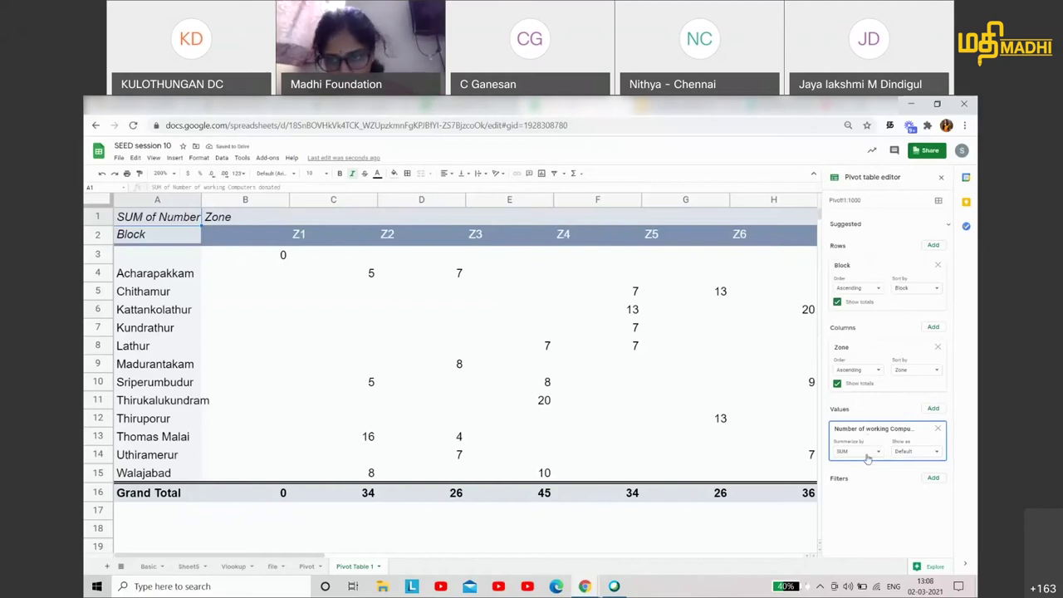
Step: Add a District filter that keeps only Kanchipuram
{"action": "left_click", "coordinate": [934, 479]}
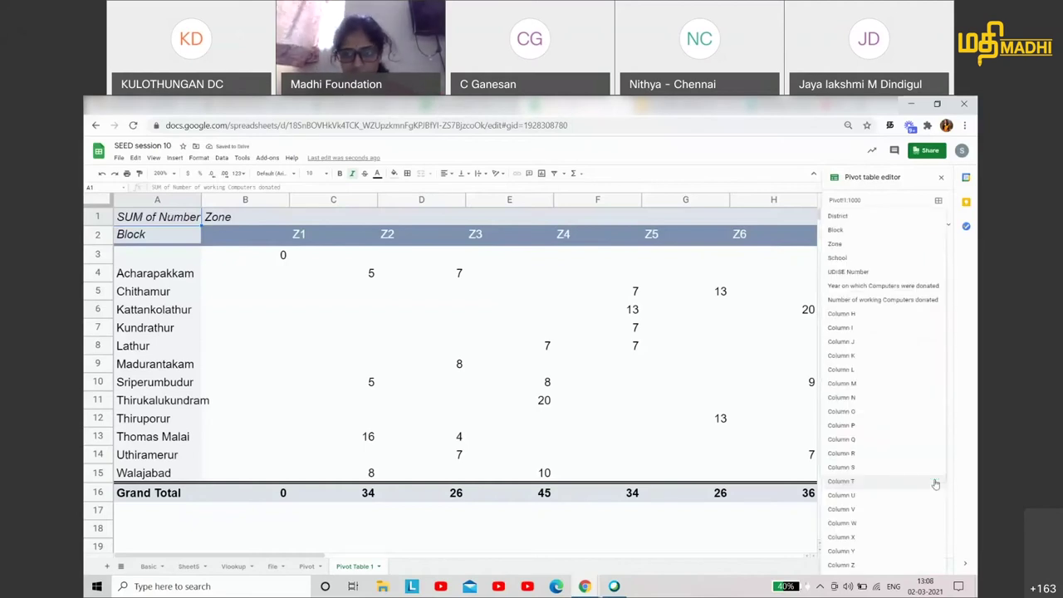
{"action": "left_click", "coordinate": [875, 216]}
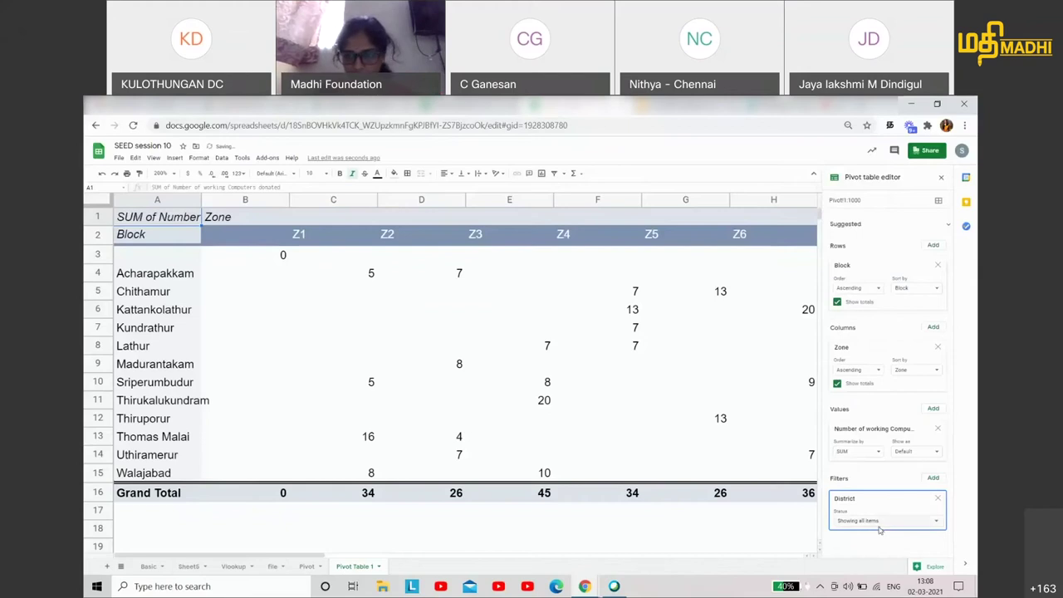
{"action": "left_click", "coordinate": [880, 523]}
{"action": "left_click", "coordinate": [875, 488]}
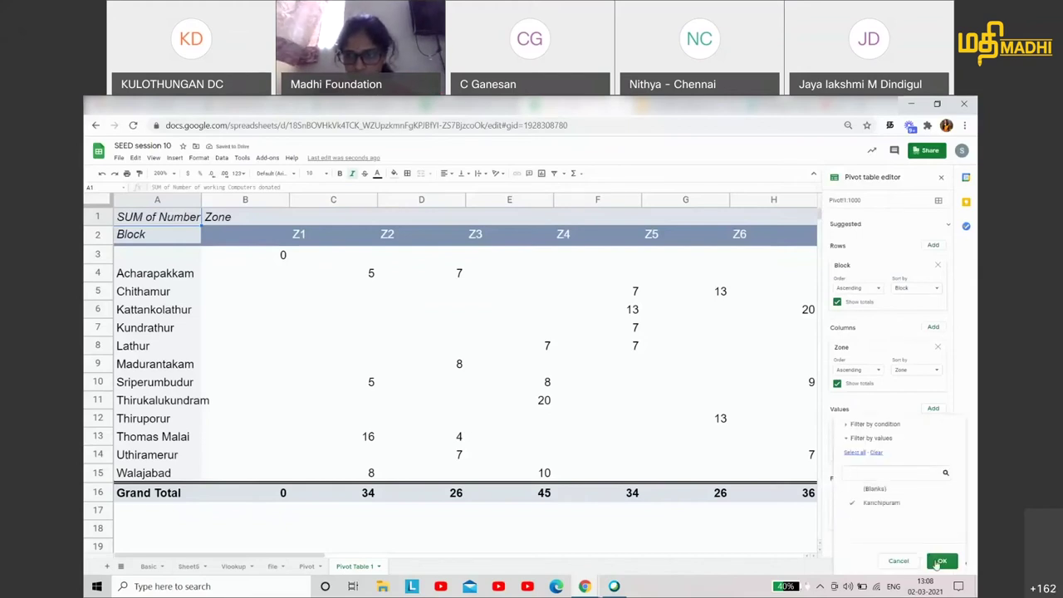
{"action": "left_click", "coordinate": [942, 560]}
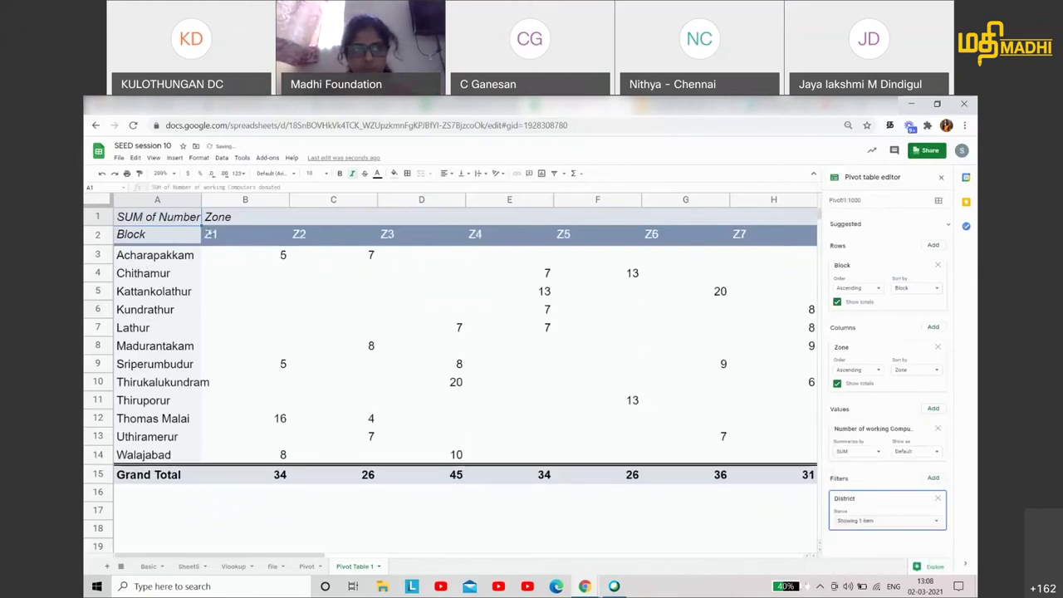
{"action": "left_click", "coordinate": [147, 256]}
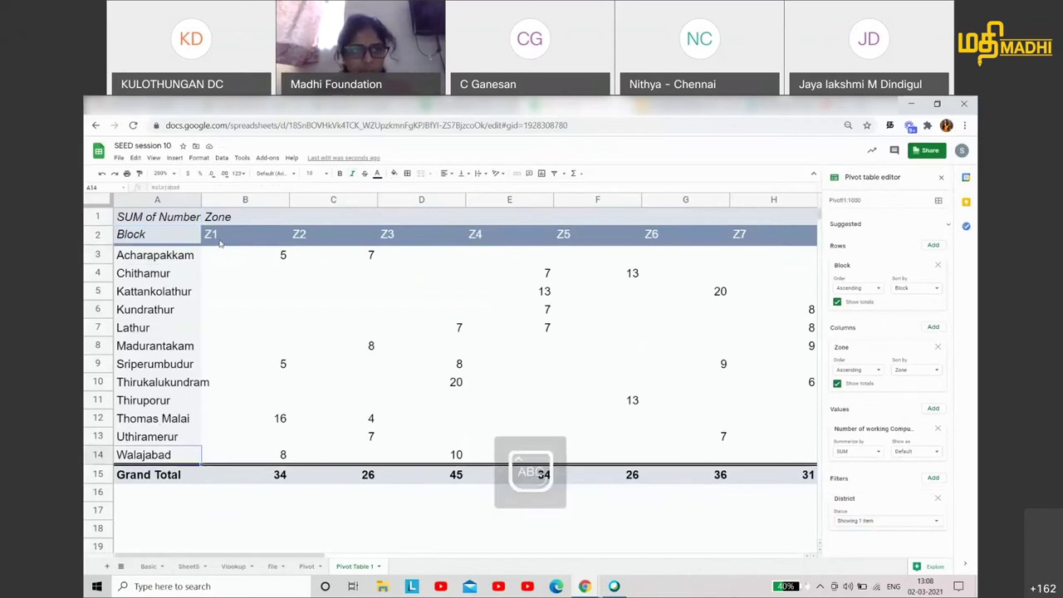
Step: Point out the Z1 zone header and several working-computer sums in the pivot body
{"action": "left_click", "coordinate": [218, 241]}
{"action": "key", "text": "Right"}
{"action": "key", "text": "Right"}
{"action": "key", "text": "Right"}
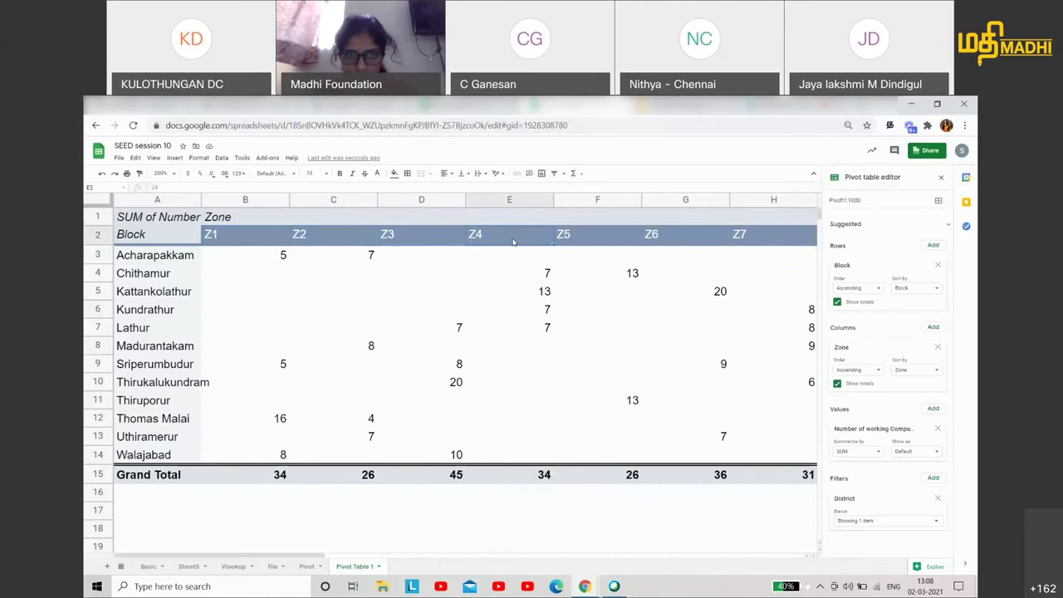
{"action": "left_click", "coordinate": [314, 259]}
{"action": "left_click", "coordinate": [312, 307]}
{"action": "left_click", "coordinate": [337, 364]}
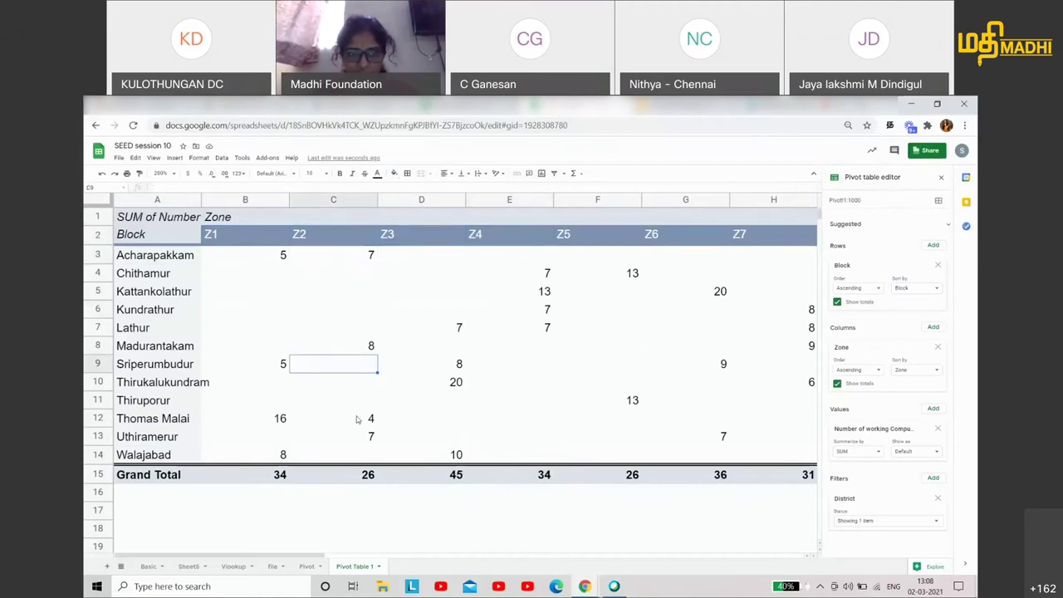
{"action": "left_click", "coordinate": [357, 419]}
{"action": "left_click", "coordinate": [391, 439]}
Step: Show the summed field's full name, then bring up slide 59, 'Sheets: Data Analysis → PIVOT Table'
{"action": "scroll", "coordinate": [390, 439], "scroll_direction": "right", "scroll_amount": 5}
{"action": "scroll", "coordinate": [391, 439], "scroll_direction": "left", "scroll_amount": 5}
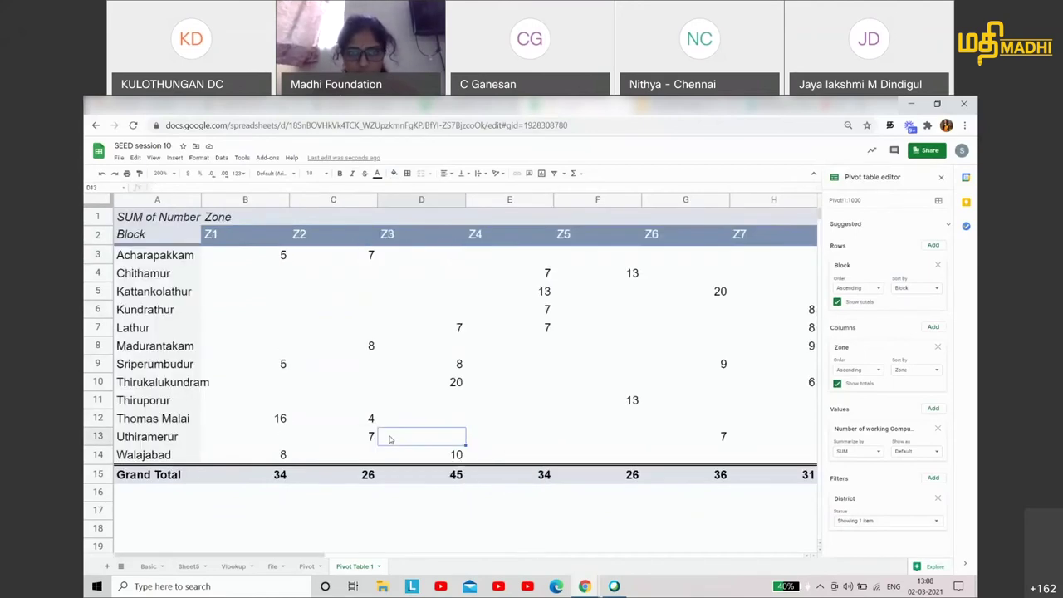
{"action": "left_click", "coordinate": [171, 221]}
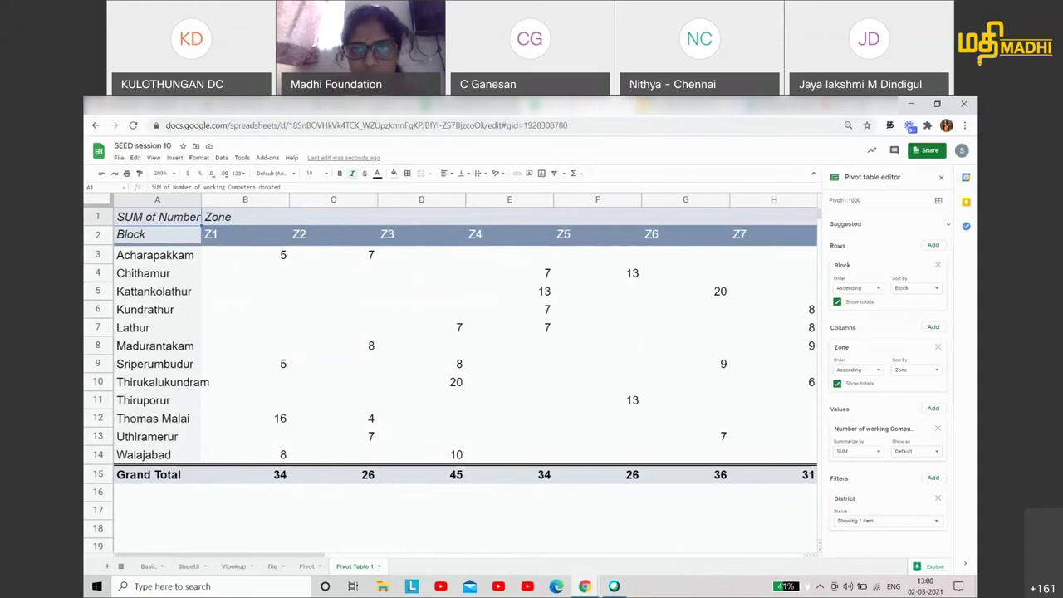
{"action": "key", "text": "ctrl+Tab"}
{"action": "key", "text": "Right"}
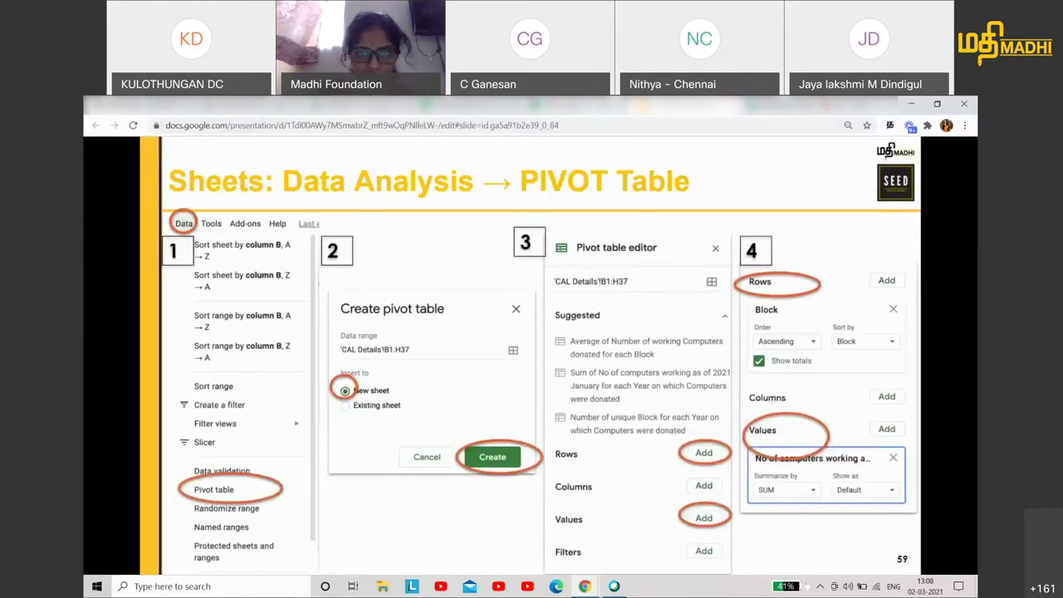
{"action": "key", "text": "ctrl+shift+Tab"}
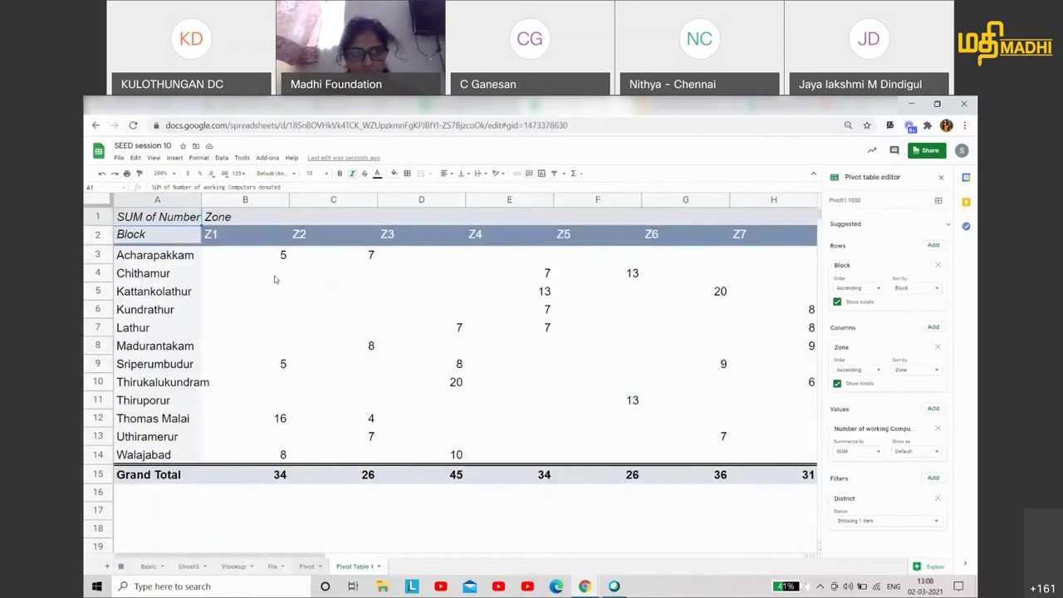
{"action": "key", "text": "ctrl+Page_Up"}
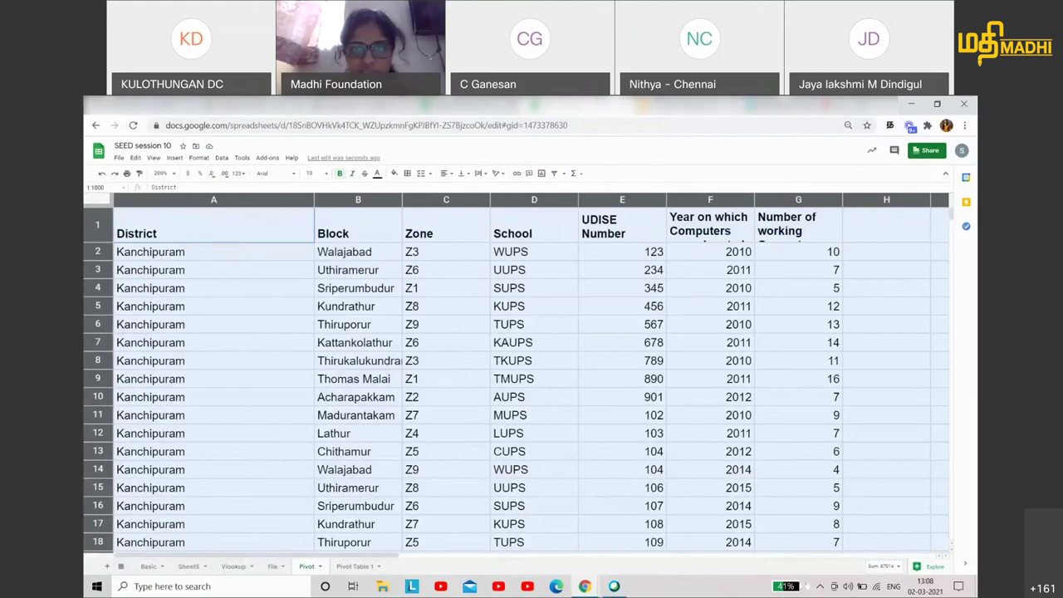
{"action": "key", "text": "ctrl+Tab"}
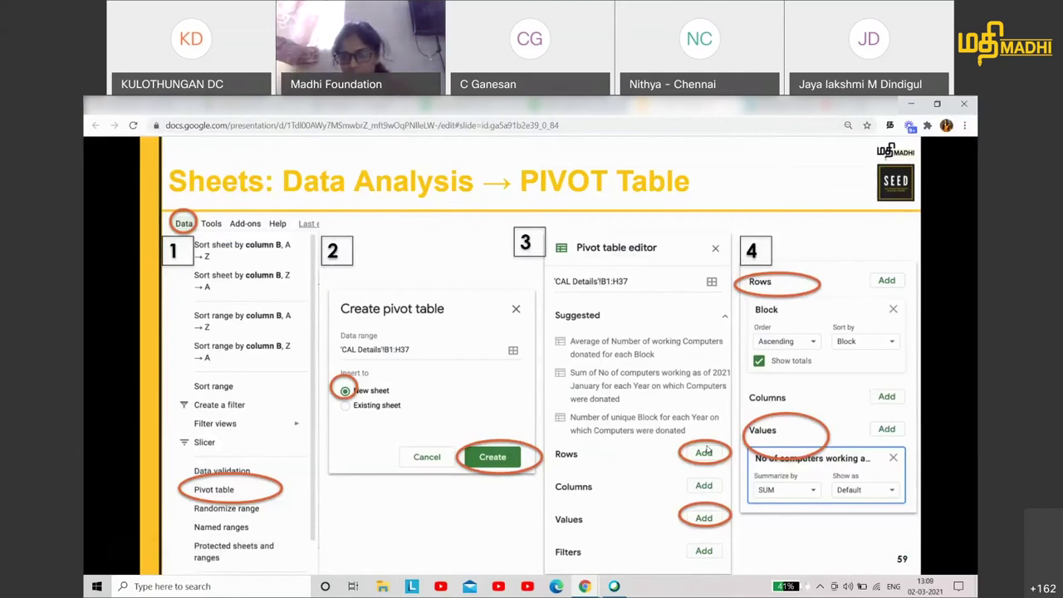
Step: Glance at slide 60, return to slide 59, then select G2 (10) on the Pivot data sheet
{"action": "left_click", "coordinate": [783, 489]}
{"action": "key", "text": "Left"}
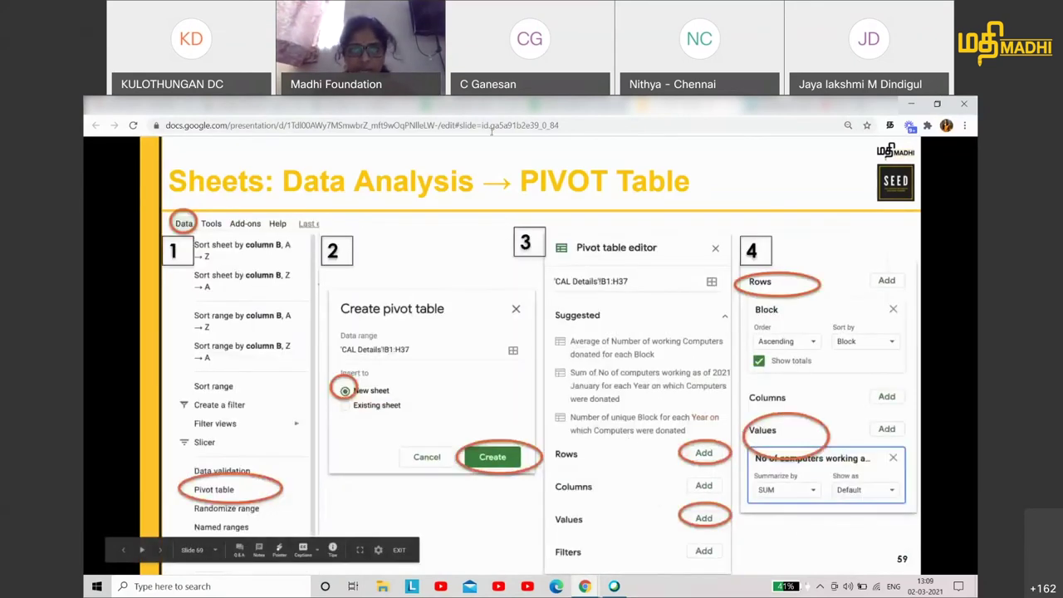
{"action": "key", "text": "ctrl+Tab"}
{"action": "left_click", "coordinate": [830, 251]}
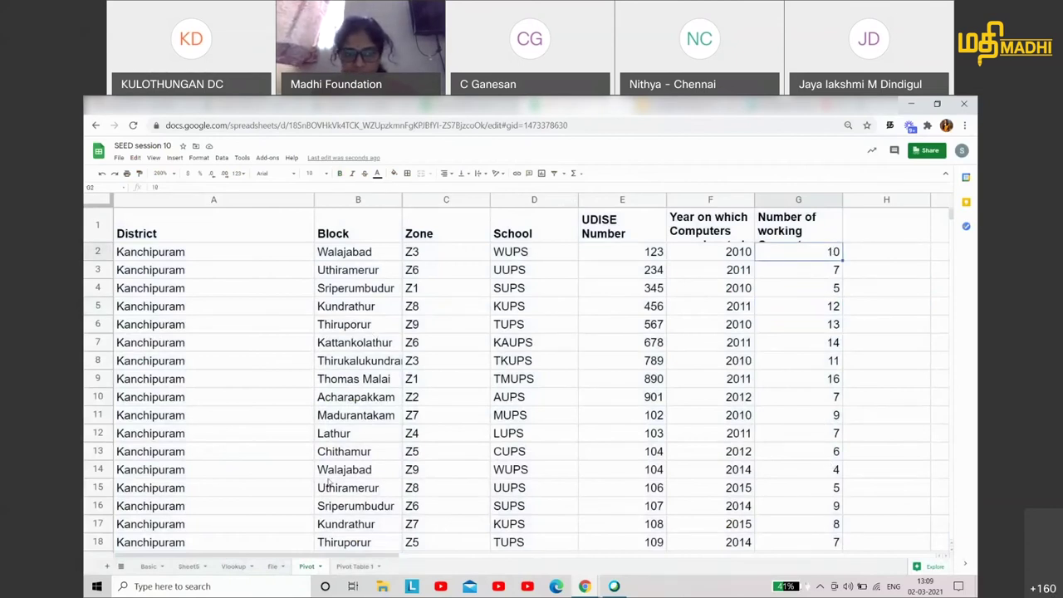
Step: Add Kundrathur's count of 8 to the selection, clear it, and return to the slides
{"action": "left_click", "coordinate": [818, 517], "text": "ctrl"}
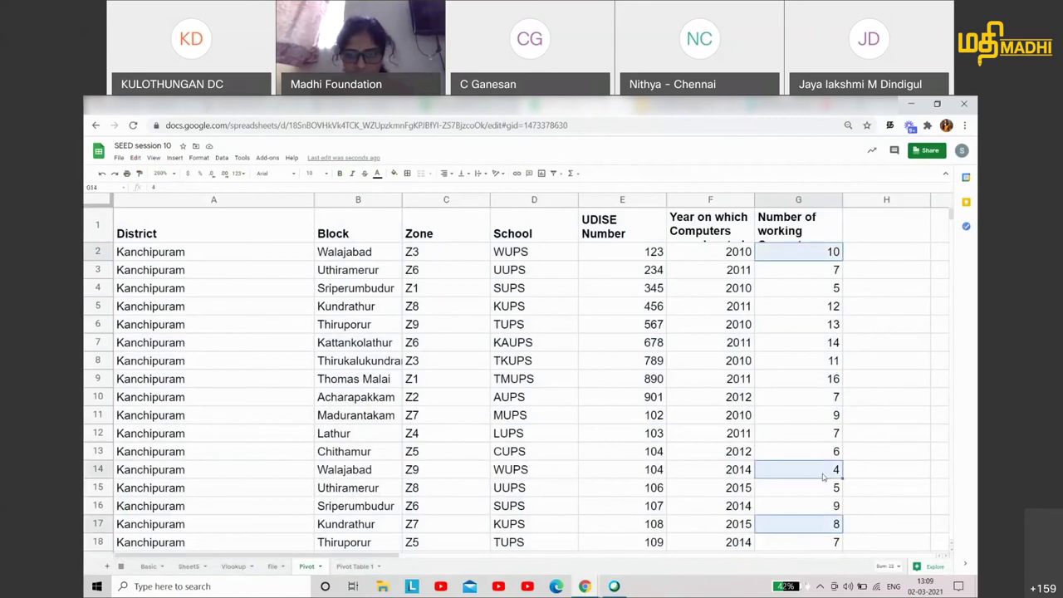
{"action": "left_click", "coordinate": [864, 453]}
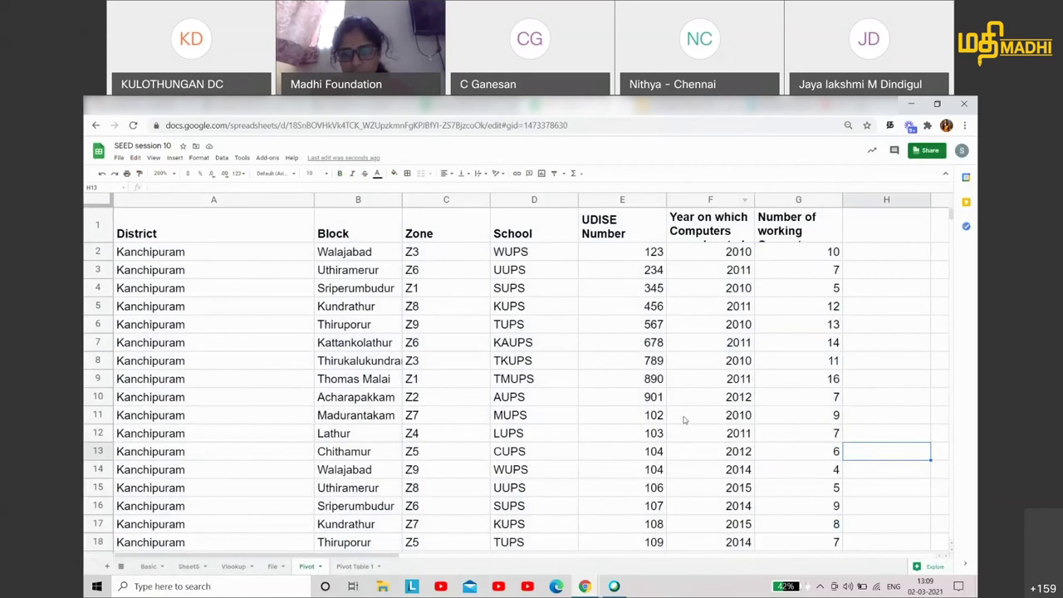
{"action": "left_click", "coordinate": [706, 106]}
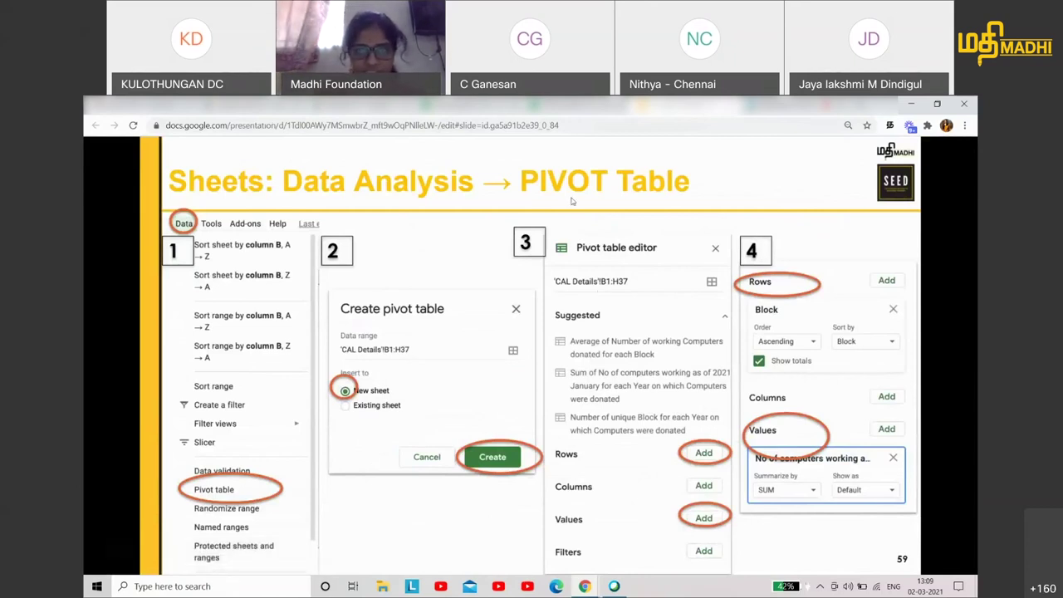
Step: On Pivot Table 1, drop Zone from Columns and select the Block sums A2:B13 totalling 286
{"action": "left_click", "coordinate": [586, 106]}
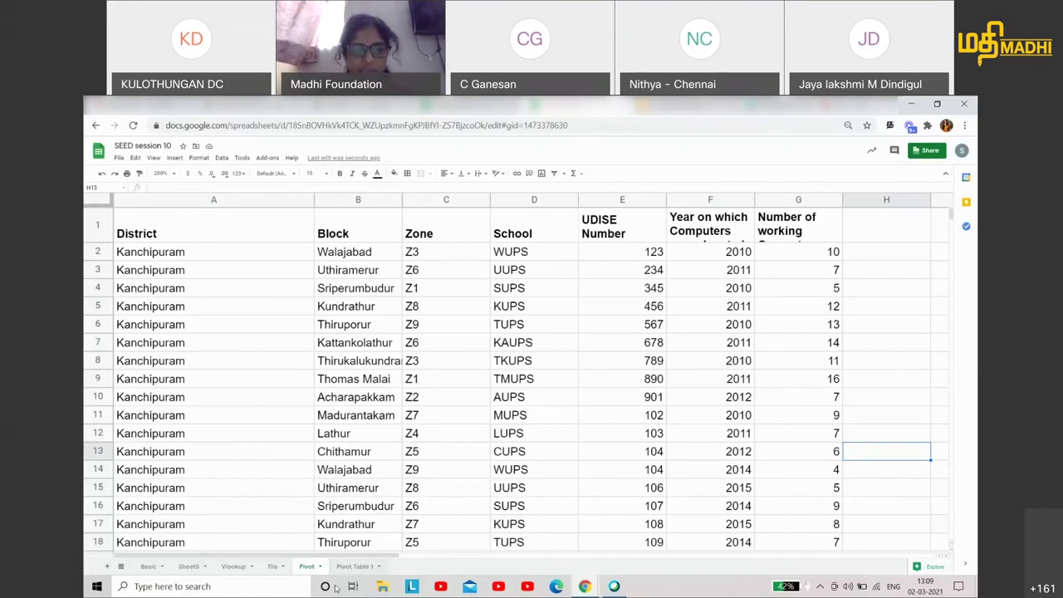
{"action": "left_click", "coordinate": [353, 566]}
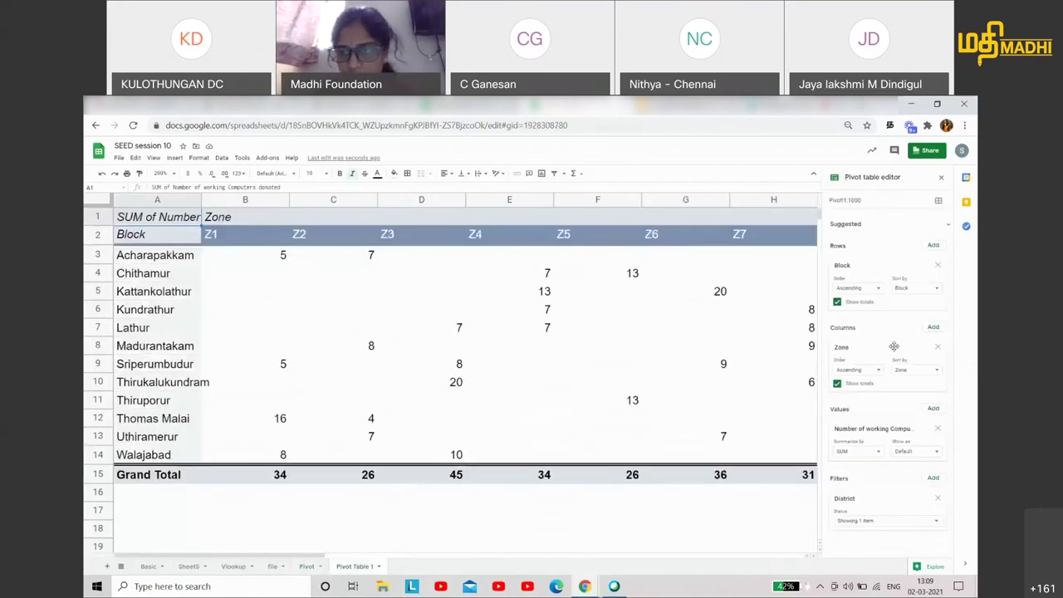
{"action": "left_click", "coordinate": [937, 347]}
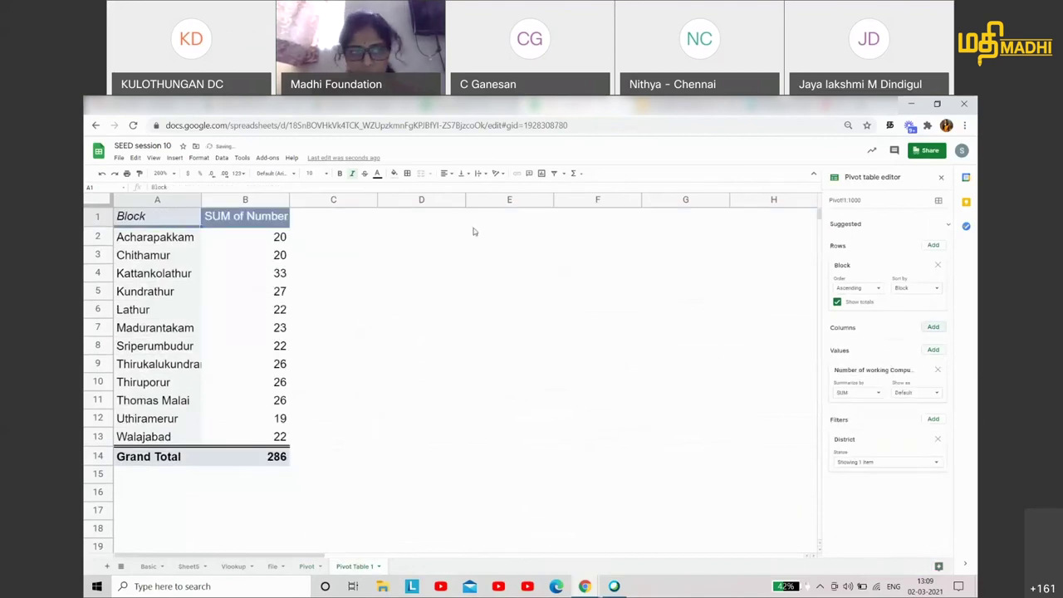
{"action": "left_click", "coordinate": [170, 238]}
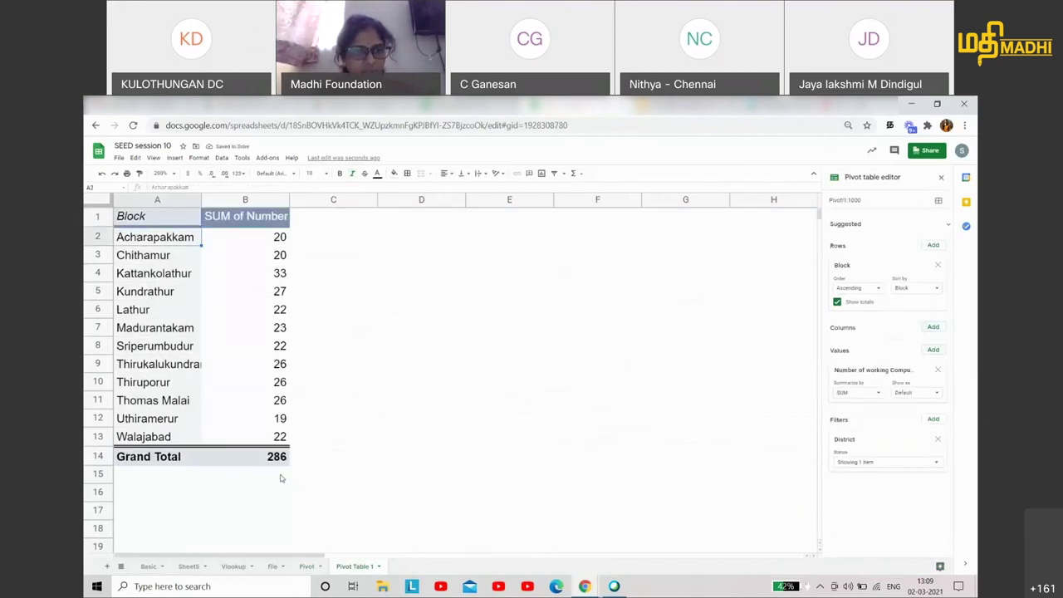
{"action": "left_click", "coordinate": [287, 438], "text": "shift"}
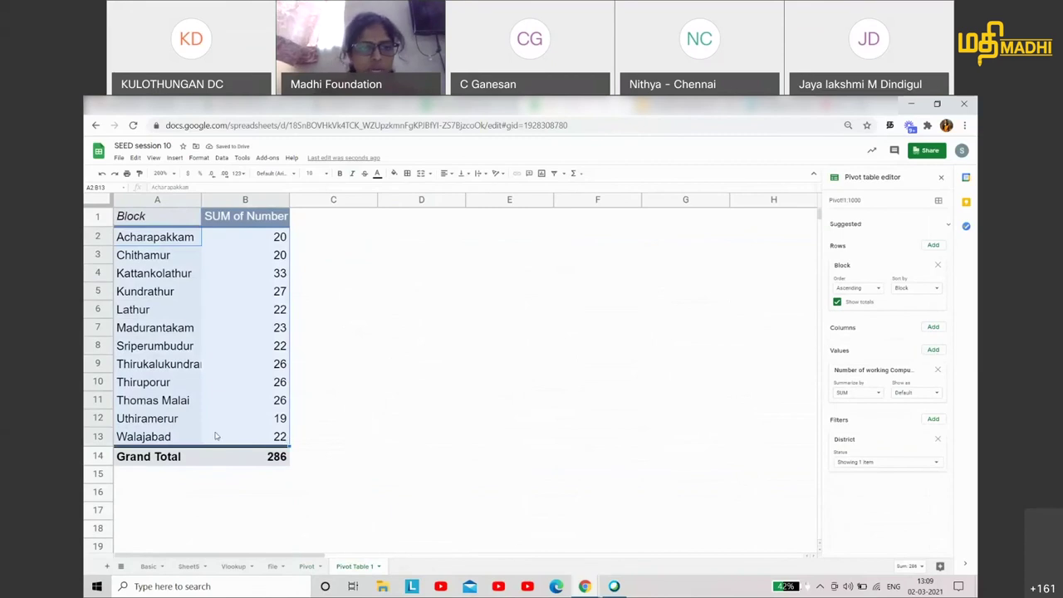
Step: Step through slides 60 to 65, ending on the four-step 'Sheets: PIVOT Table' summary
{"action": "key", "text": "ctrl+Tab"}
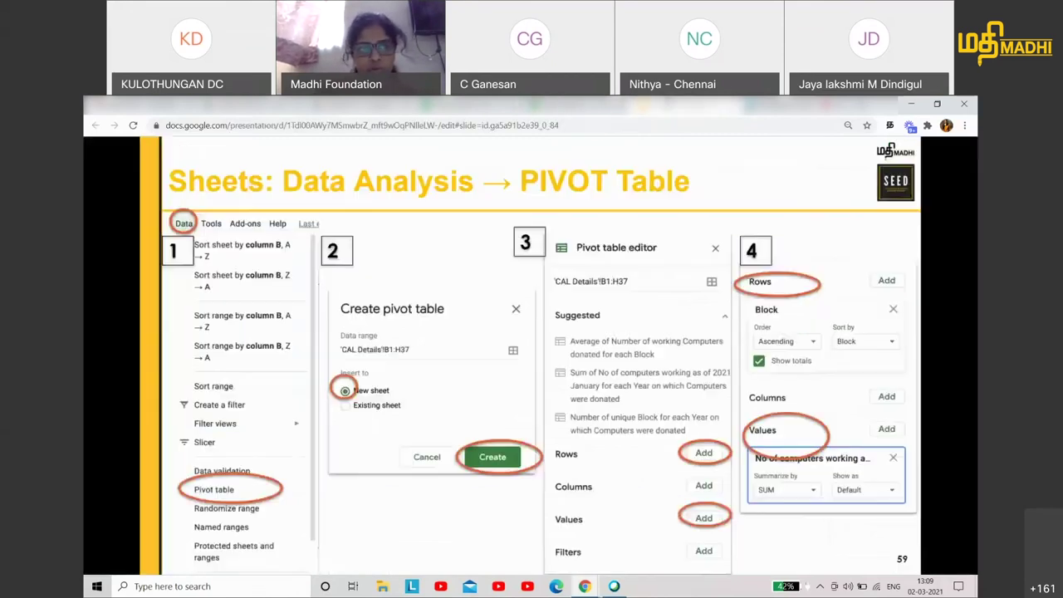
{"action": "key", "text": "Right"}
{"action": "key", "text": "Right"}
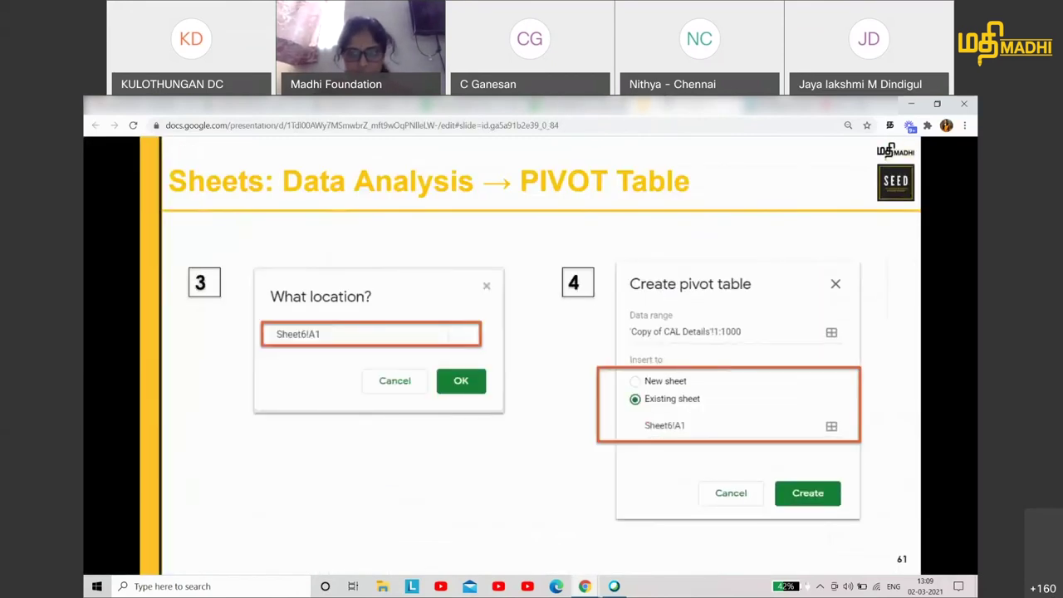
{"action": "key", "text": "Right"}
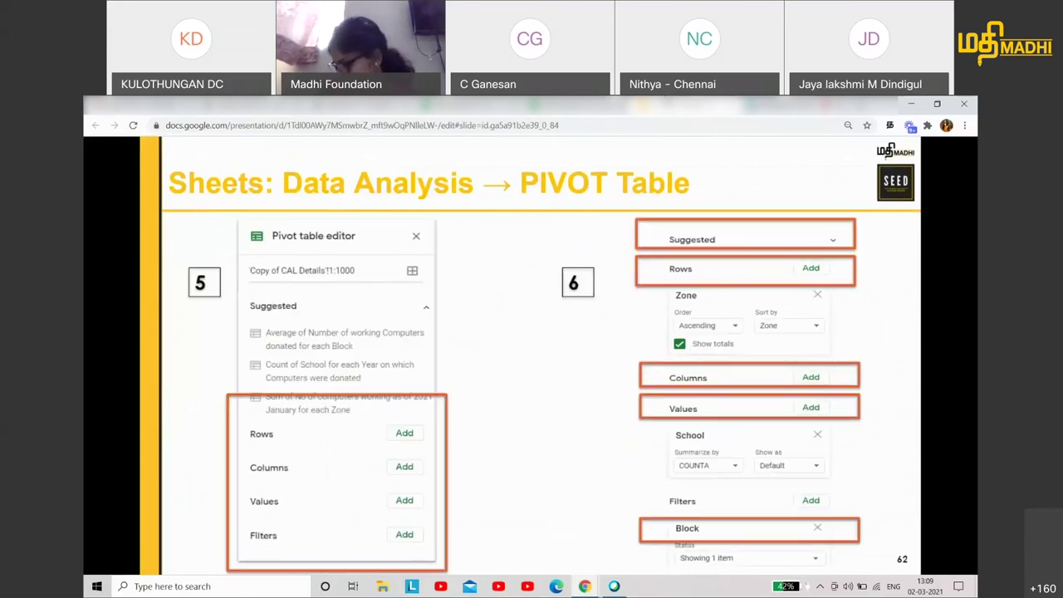
{"action": "key", "text": "Right"}
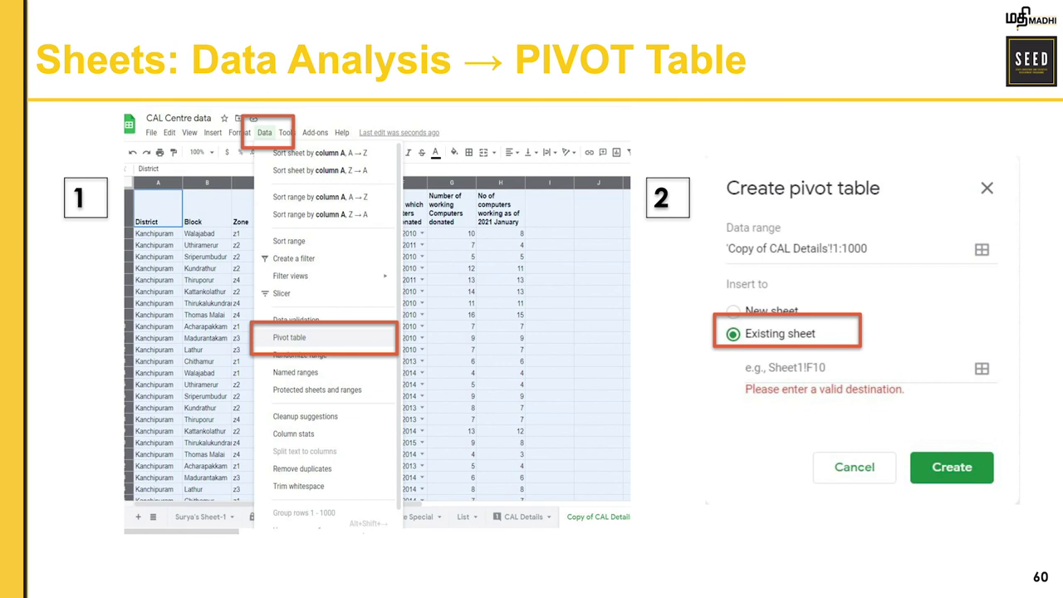
{"action": "key", "text": "Right"}
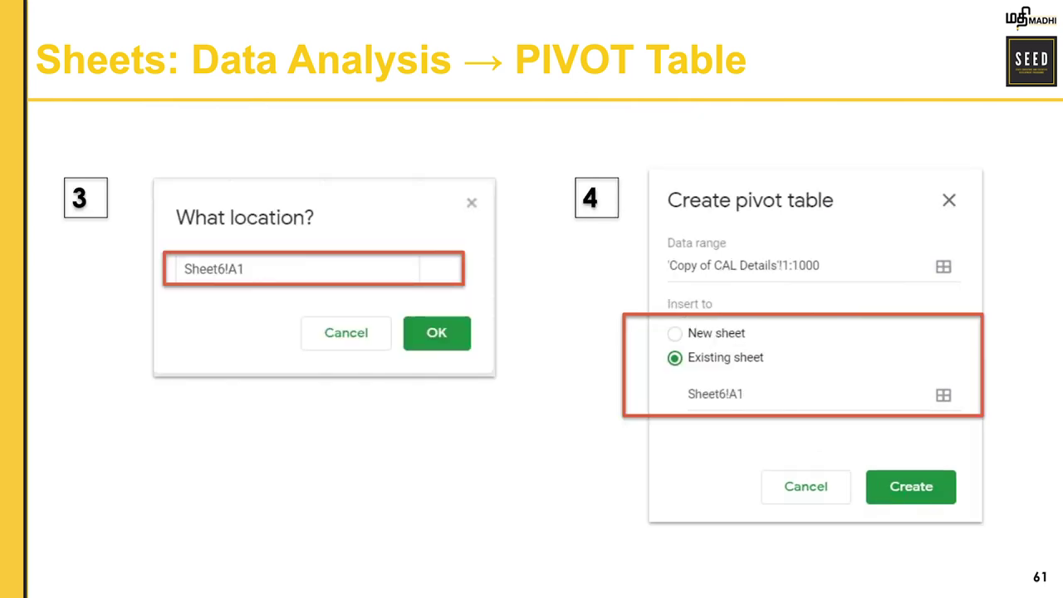
{"action": "key", "text": "Right"}
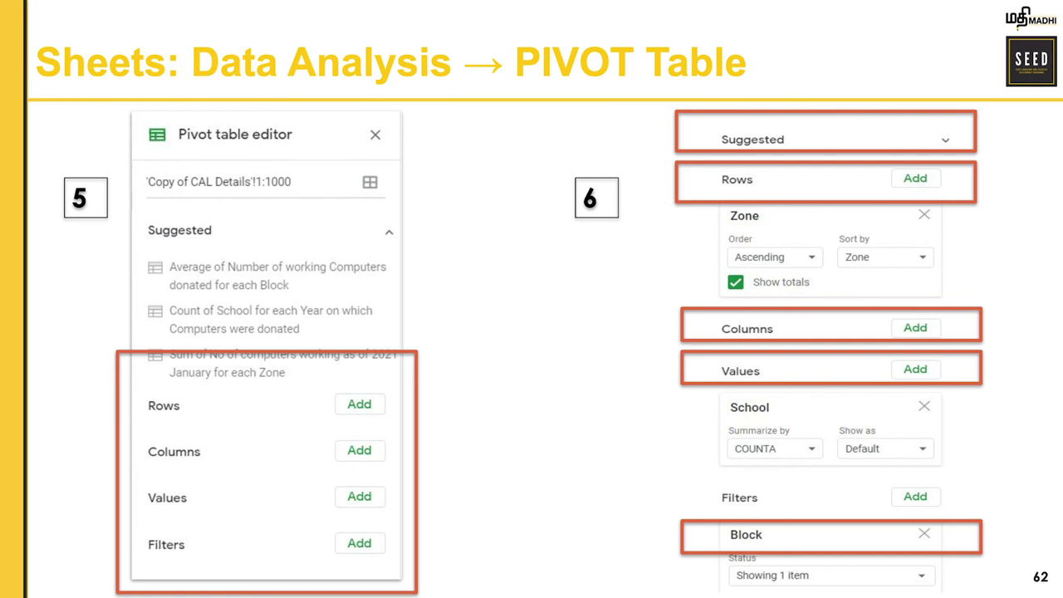
{"action": "key", "text": "Right"}
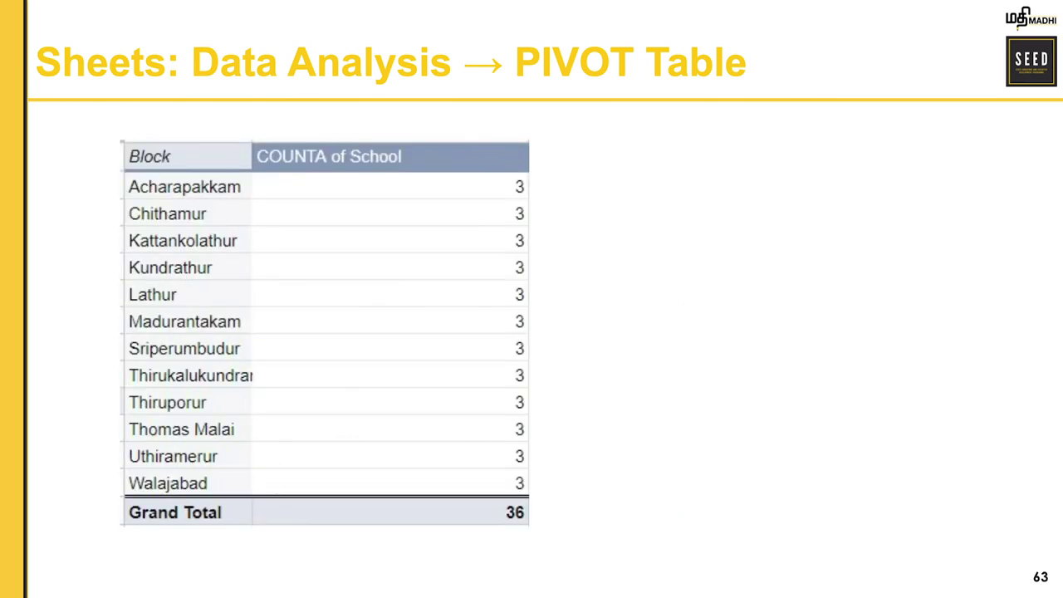
{"action": "key", "text": "Right"}
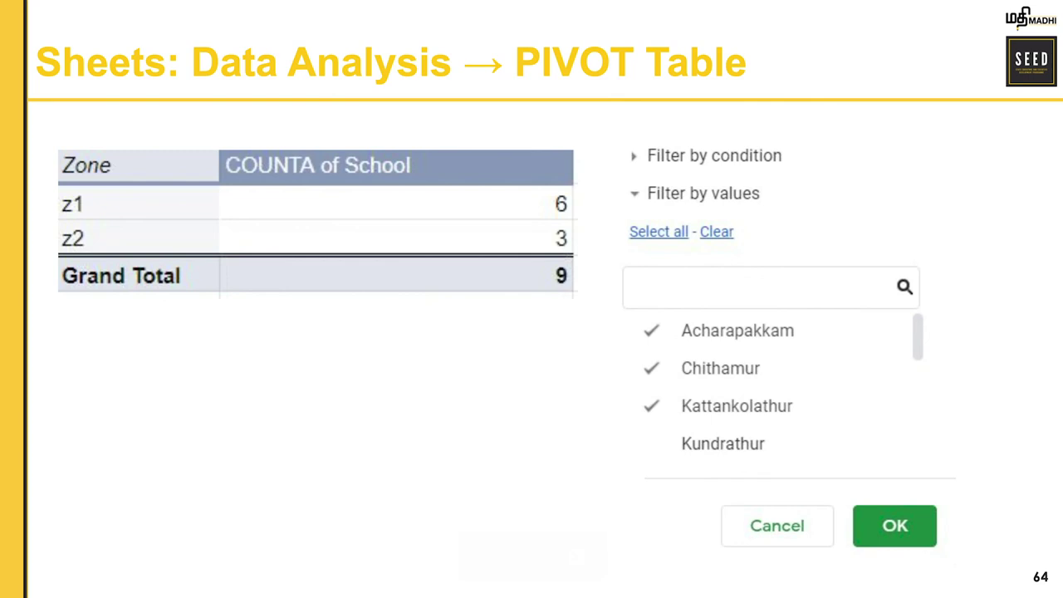
{"action": "key", "text": "Right"}
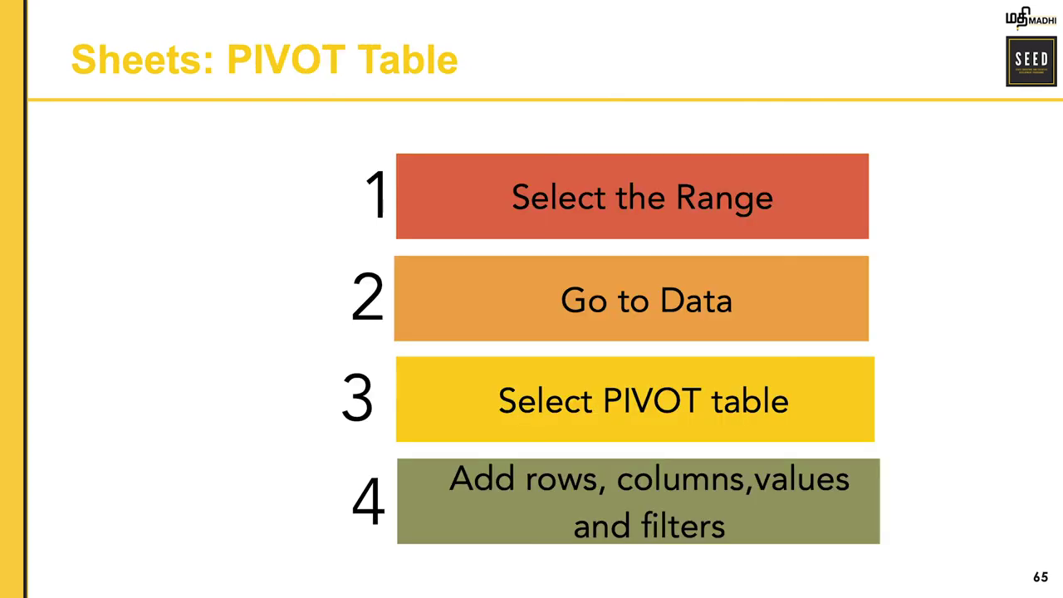